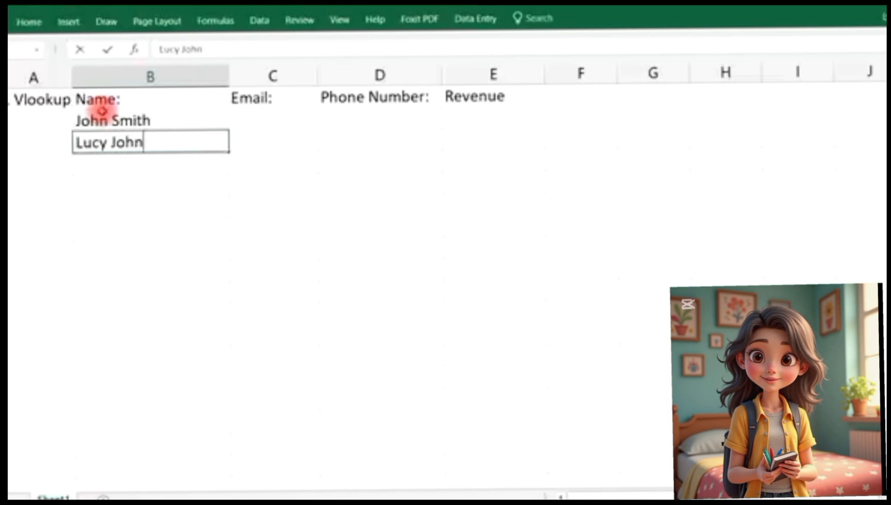
Complete the customer name list in B3:B6 with the remaining customers' full names
key("Return")
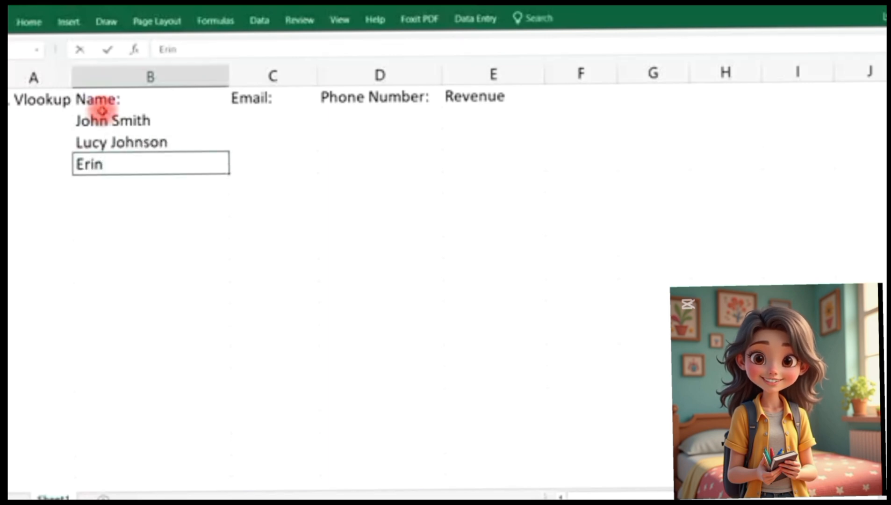
key("Return")
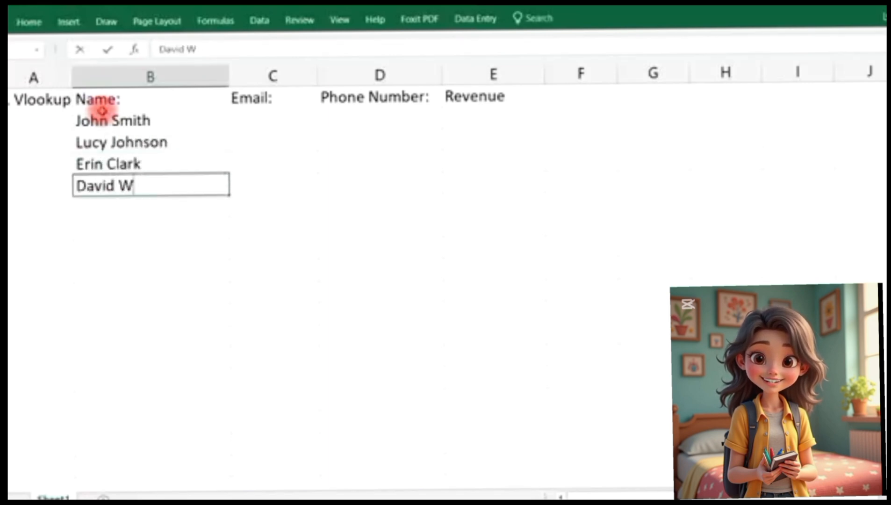
key("Return")
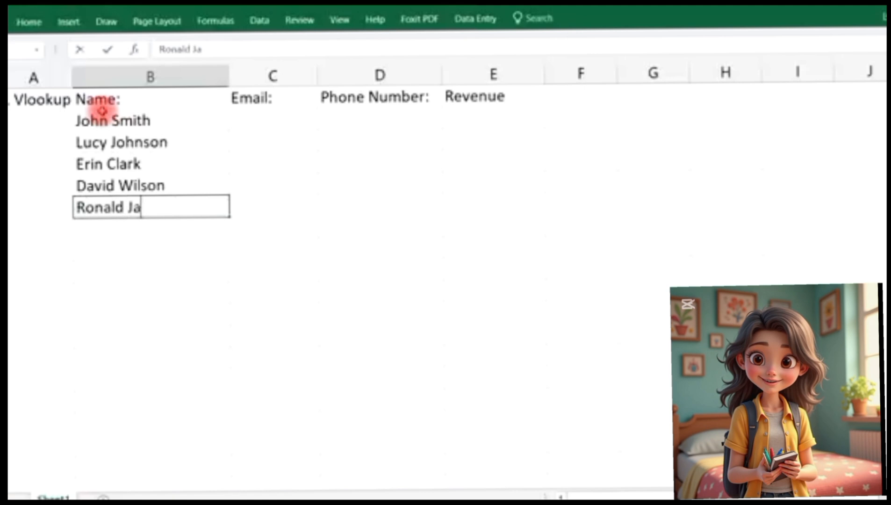
key("Tab")
Enter the first two customers' e-mail addresses in C2:C3, correcting the second one's domain
left_click(262, 116)
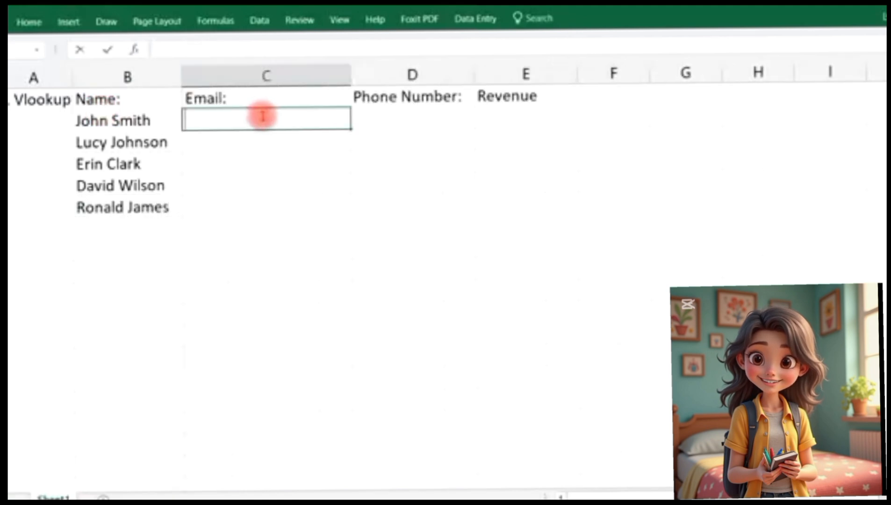
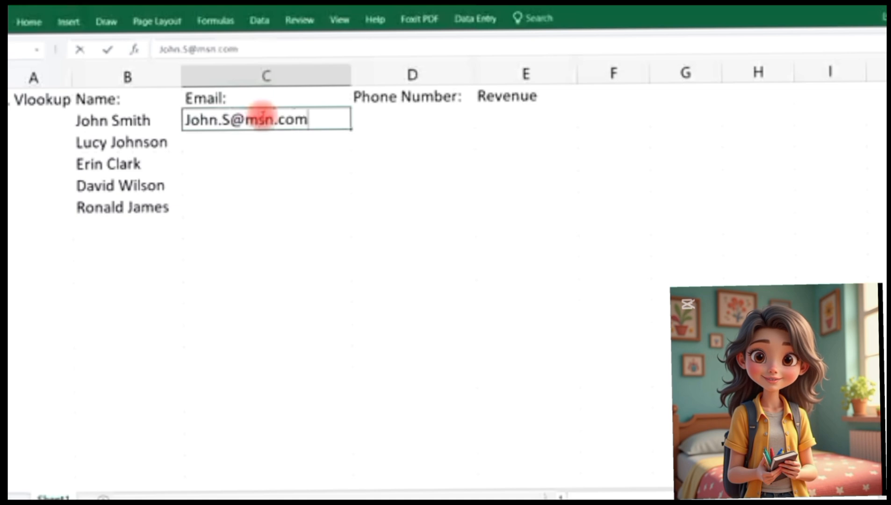
key("Return")
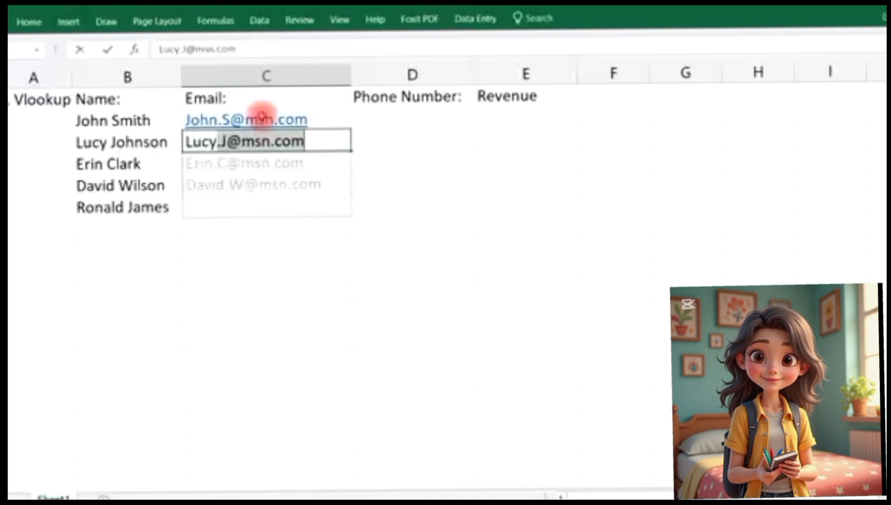
left_click(306, 139)
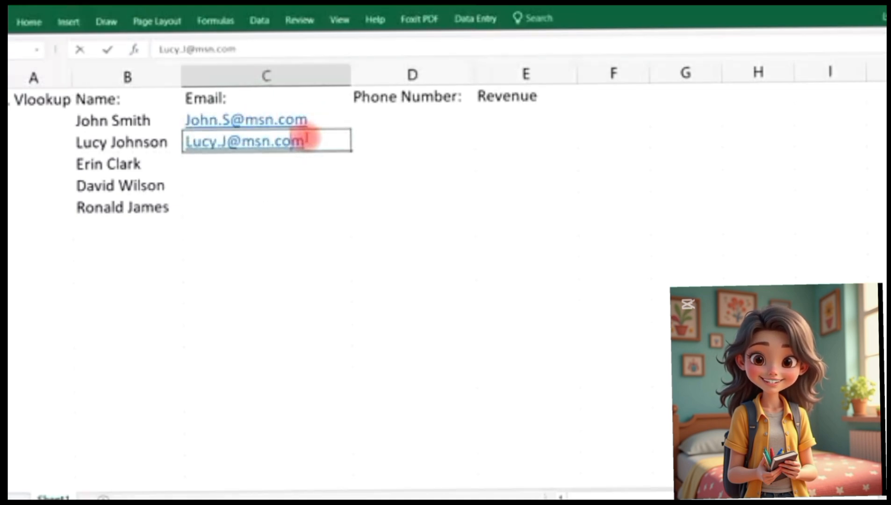
key("BackSpace")
key("BackSpace")
key("BackSpace")
key("BackSpace")
key("BackSpace")
key("BackSpace")
key("BackSpace")
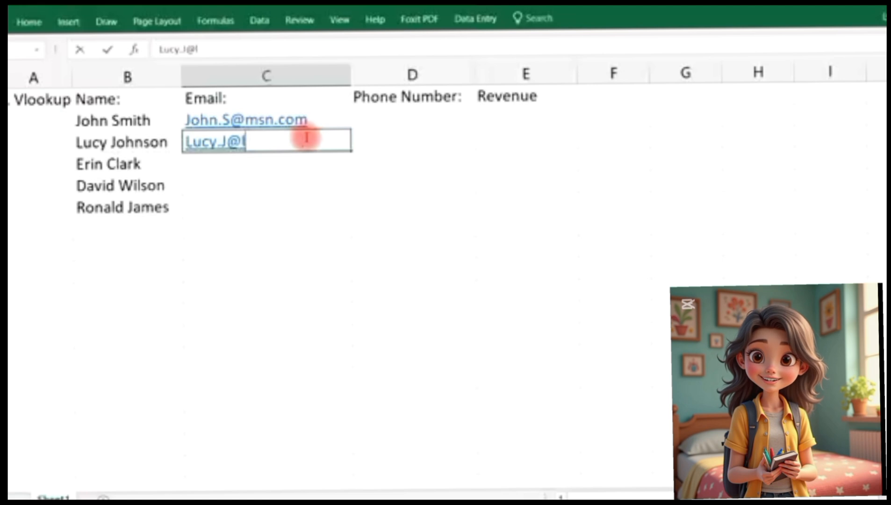
type("liv.")
type(".com")
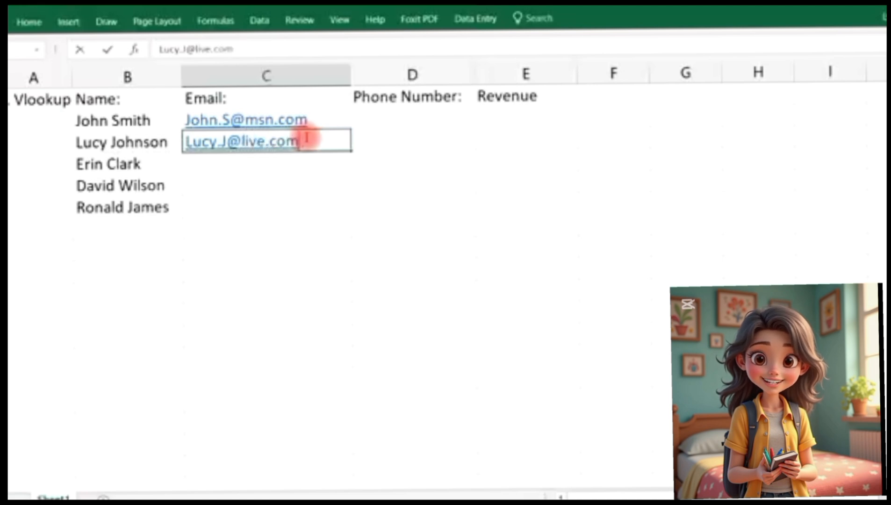
key("Return")
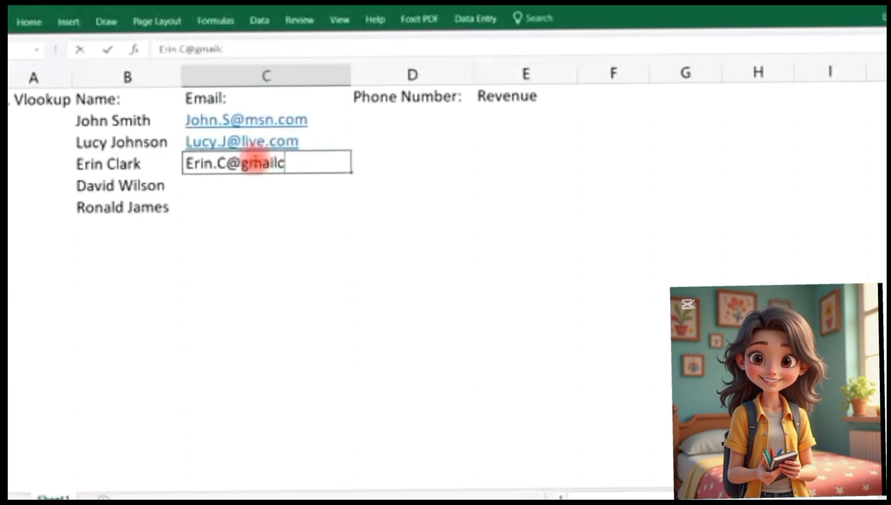
Enter the remaining three customers' e-mail addresses in C4:C6 and begin the first phone number
key("Return")
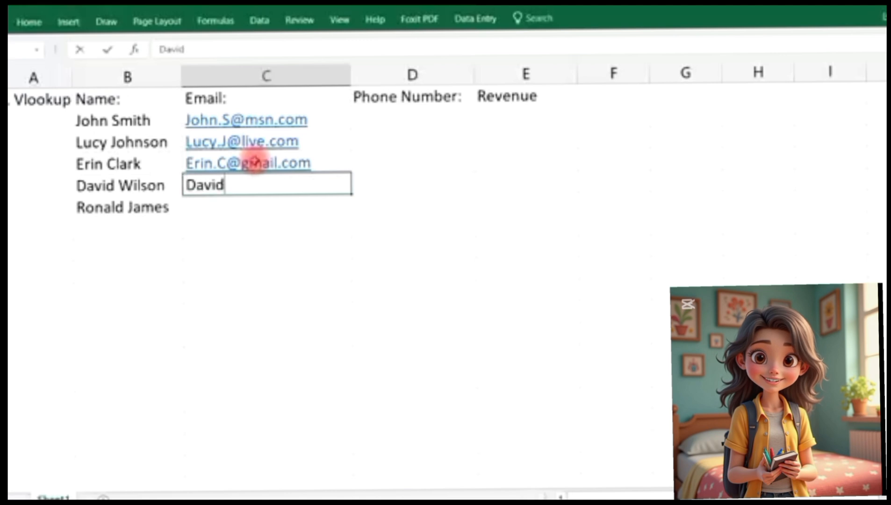
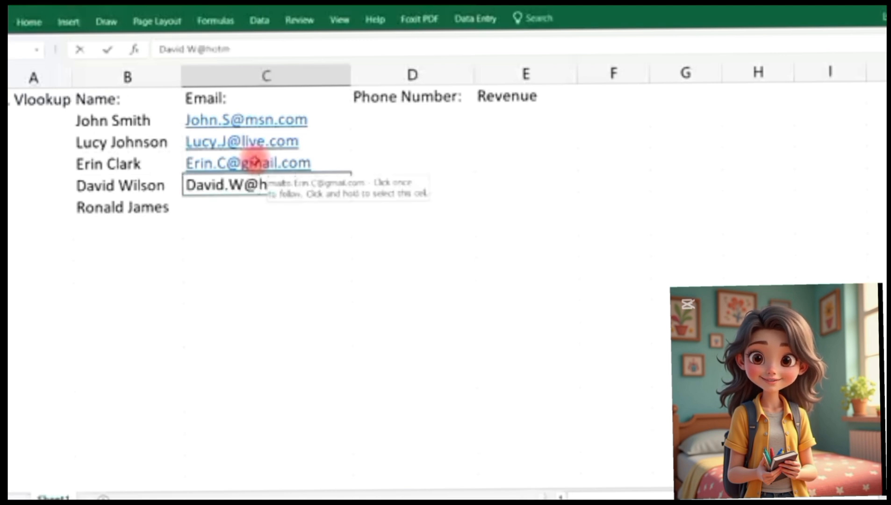
key("Return")
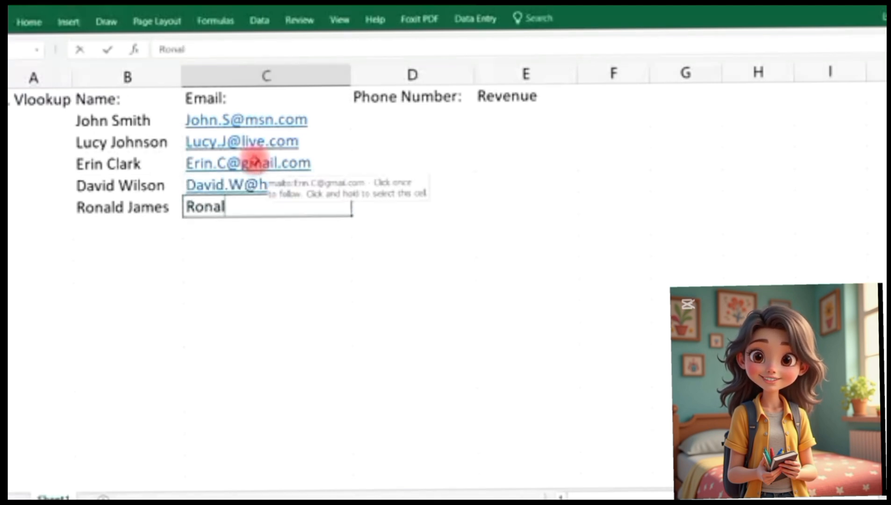
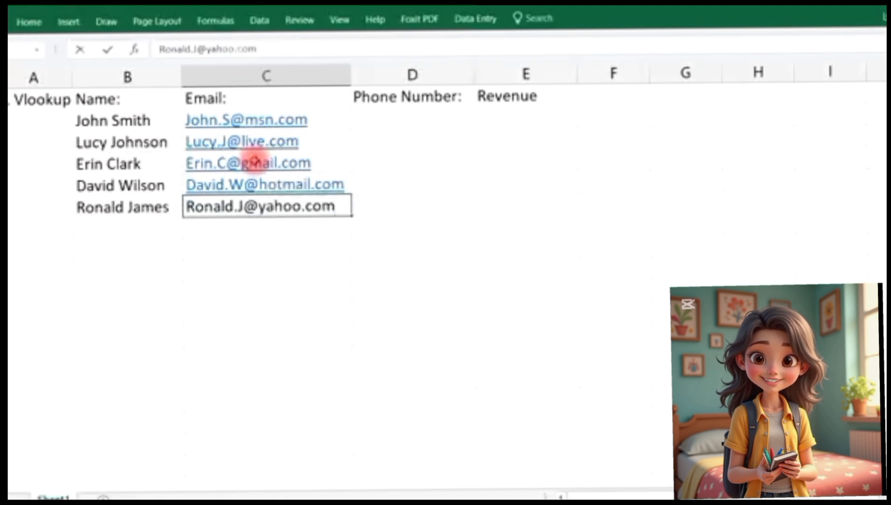
key("Return")
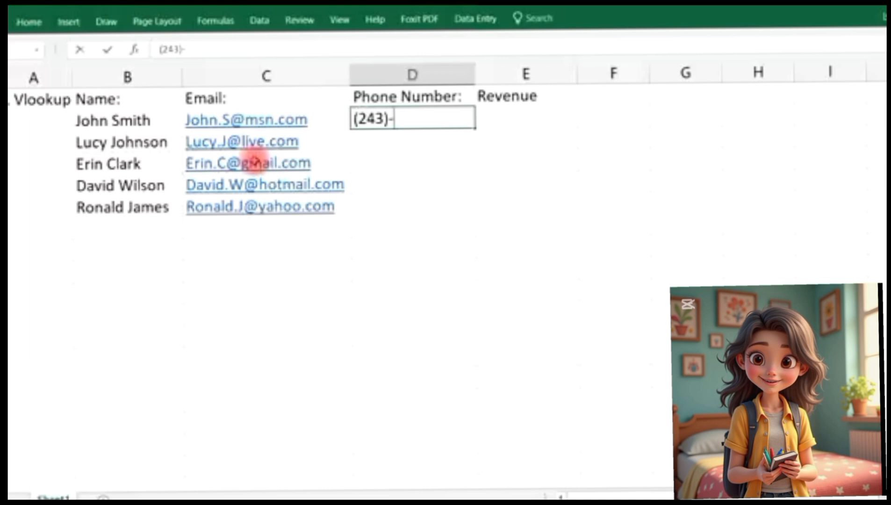
Finish the first customer's phone number and enter the next customers' phone numbers
key("BackSpace")
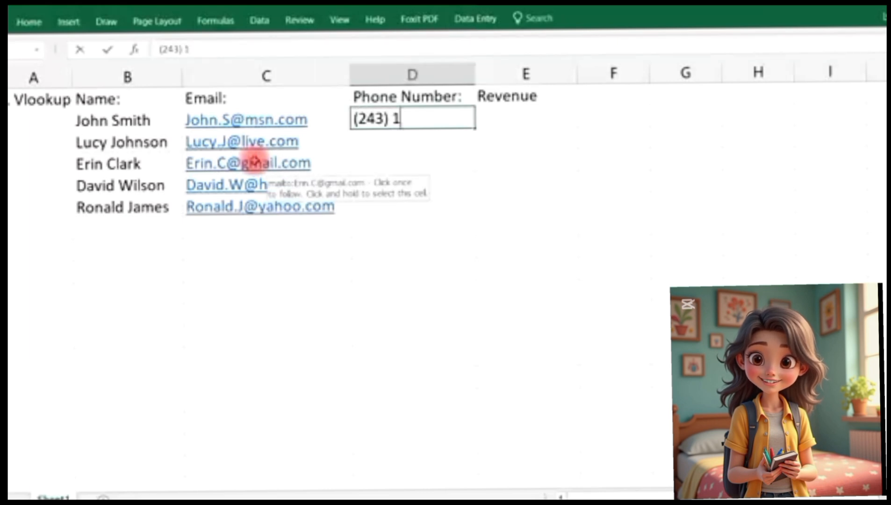
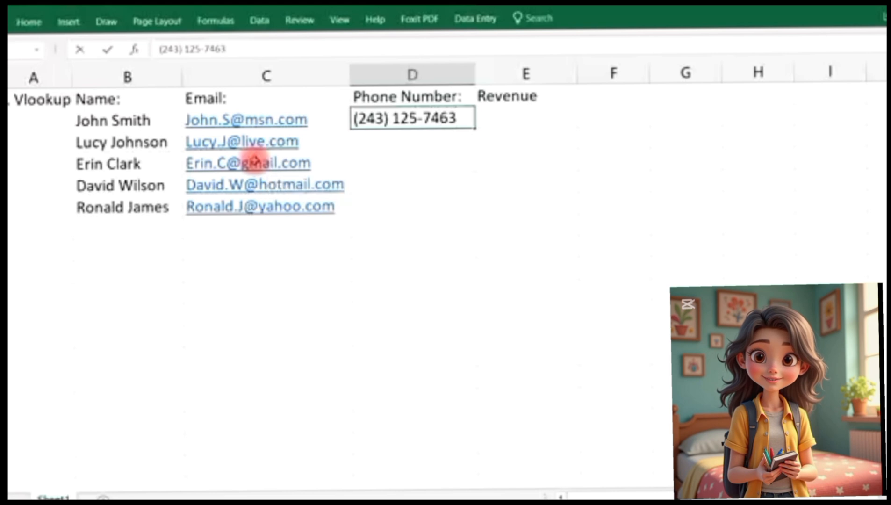
key("Return")
key("Return")
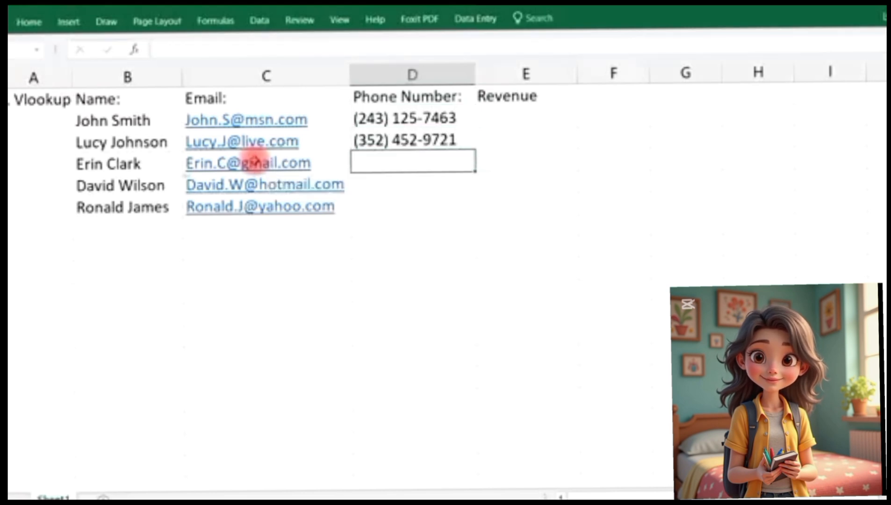
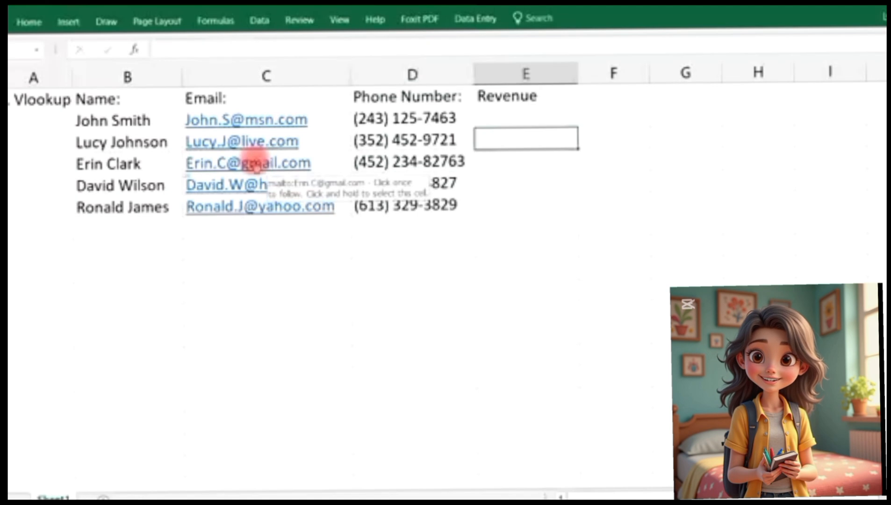
Enter revenues $56,000, $74,000, $82,000, $93,000 and $47,000 in E2:E6
key("Up")
type("$")
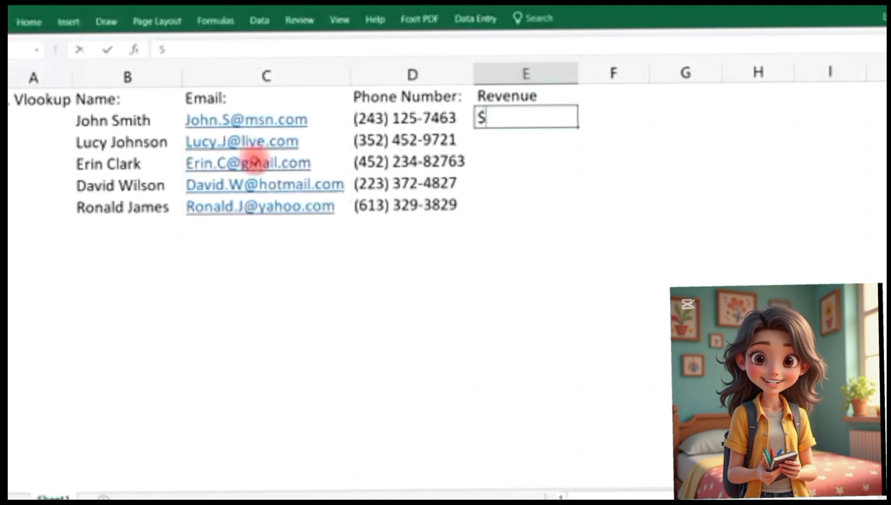
type("56,00")
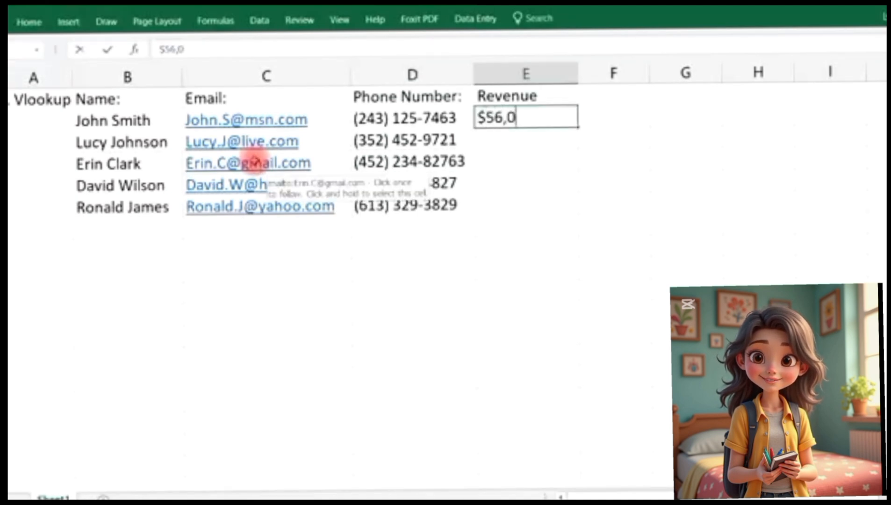
key("Return")
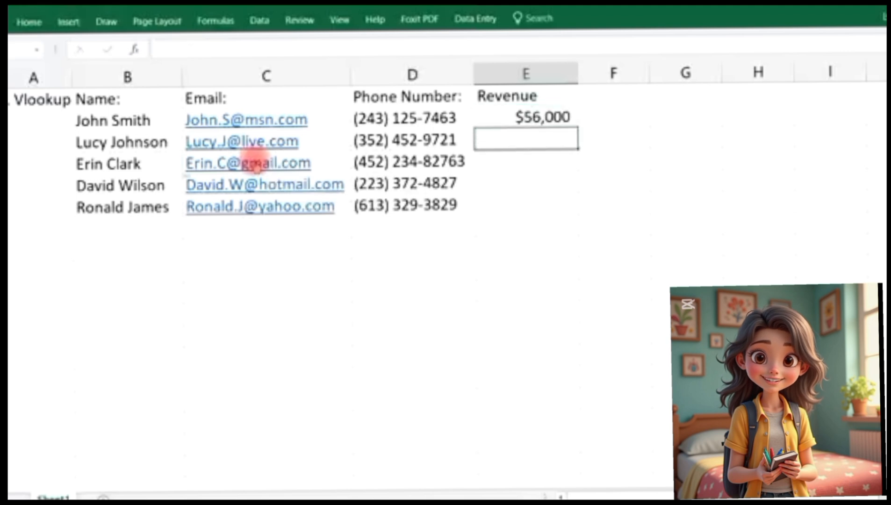
type("$74")
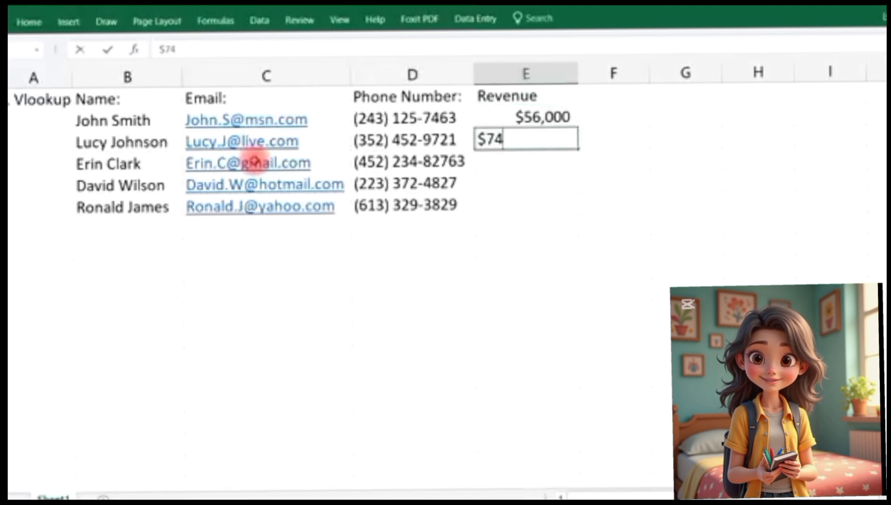
type(",000")
key("Return")
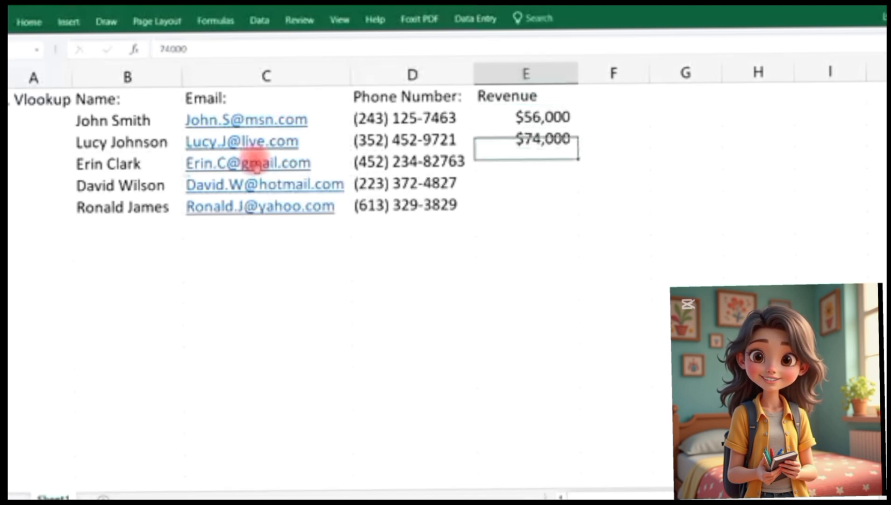
type("$")
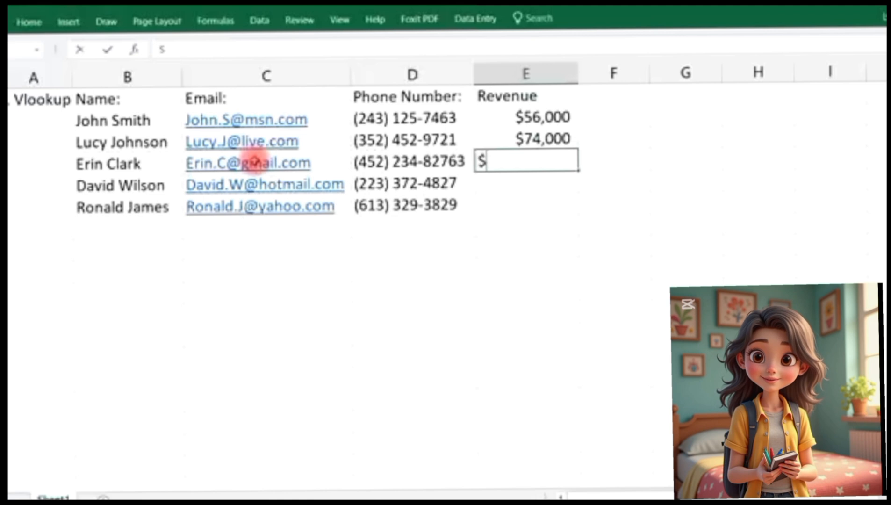
type("82,000")
key("Return")
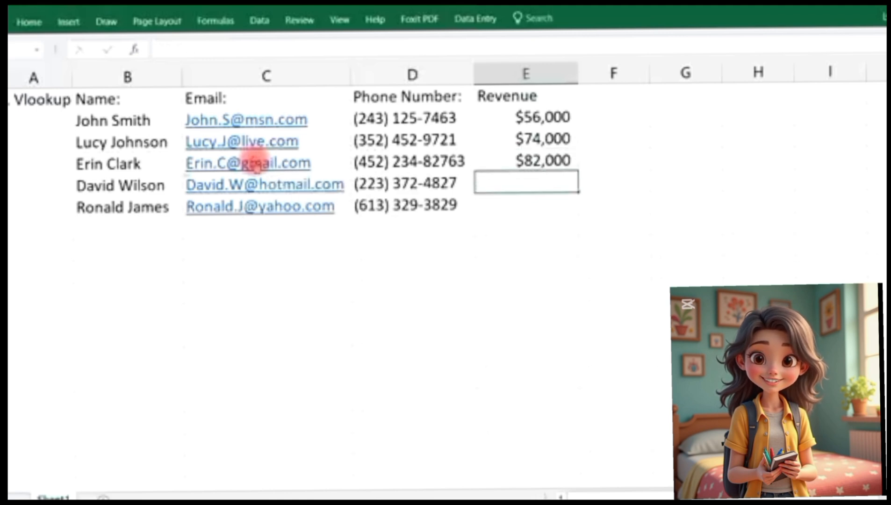
type("$9")
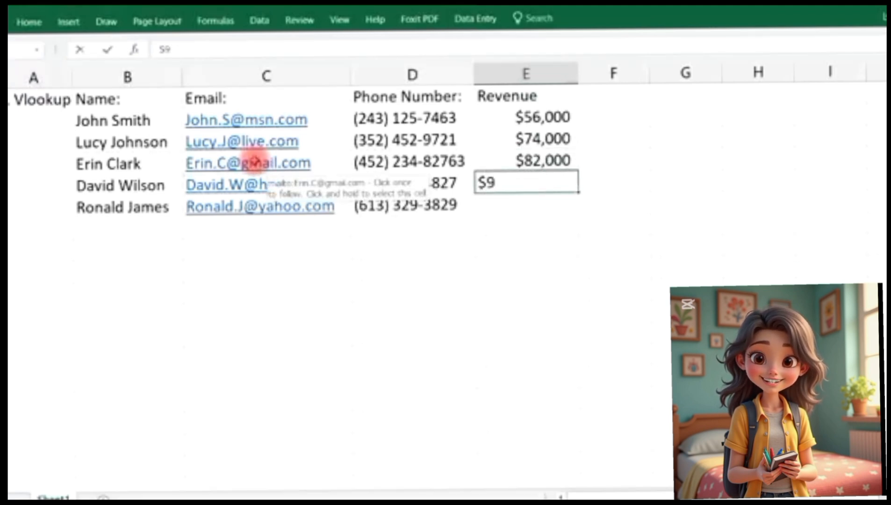
type("3,000")
key("Return")
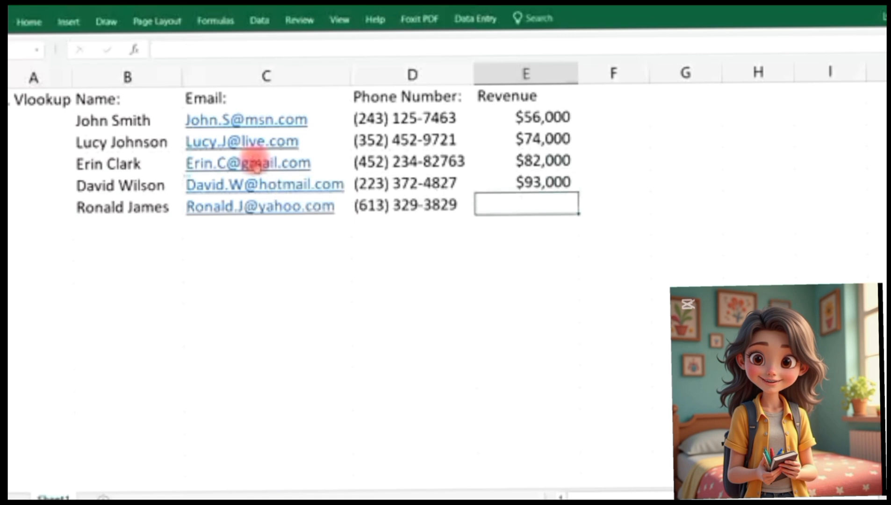
type("$47")
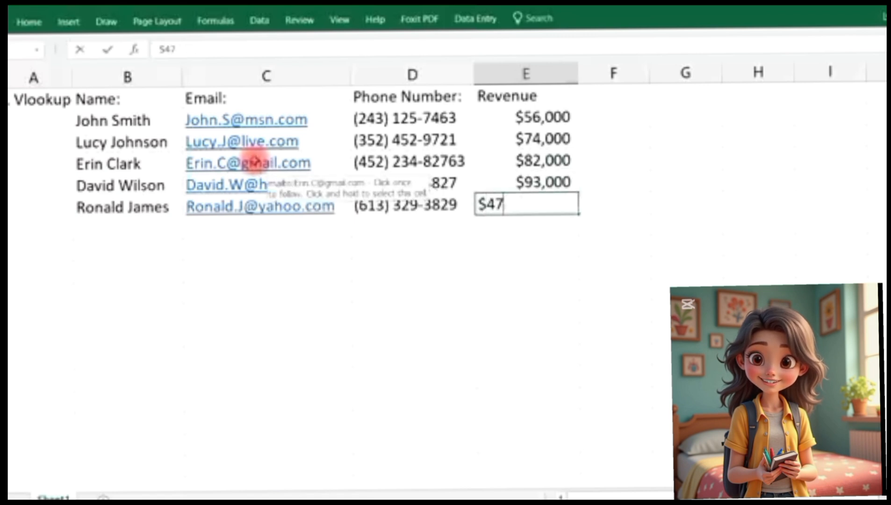
type(",000")
key("Tab")
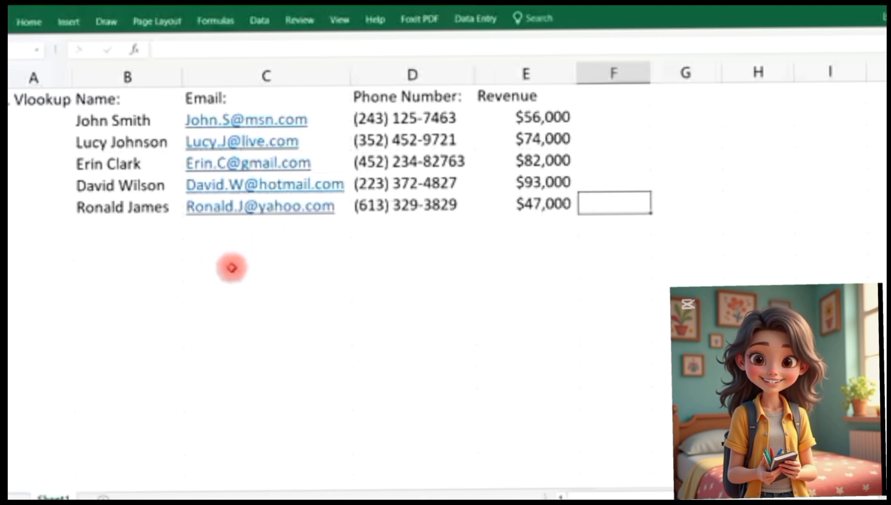
Type labels Name:, Email:, Phone:, Revenue: down column B and the first customer's name beside Name:
left_click(236, 252)
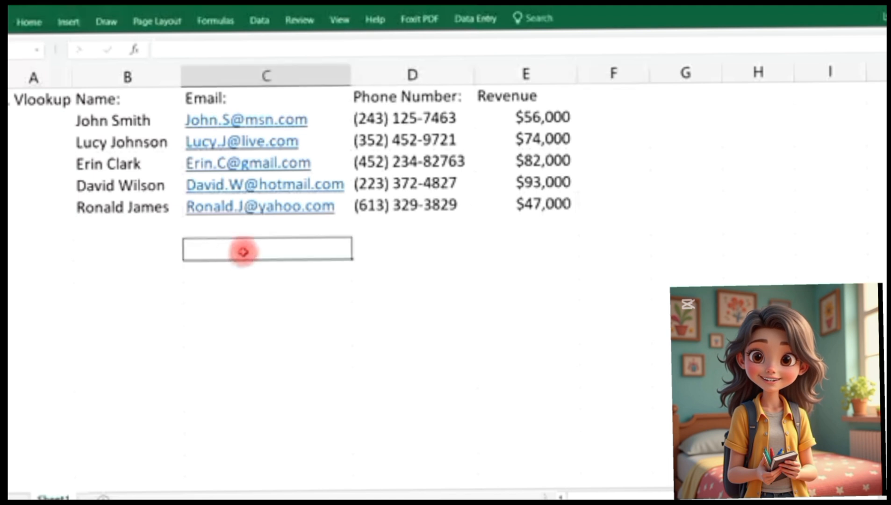
left_click(143, 253)
type("Name:")
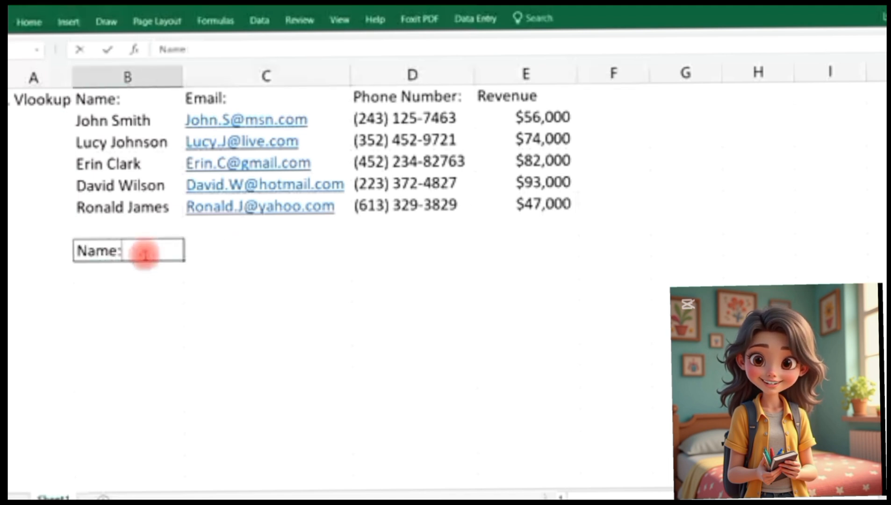
key("Return")
type("Emain")
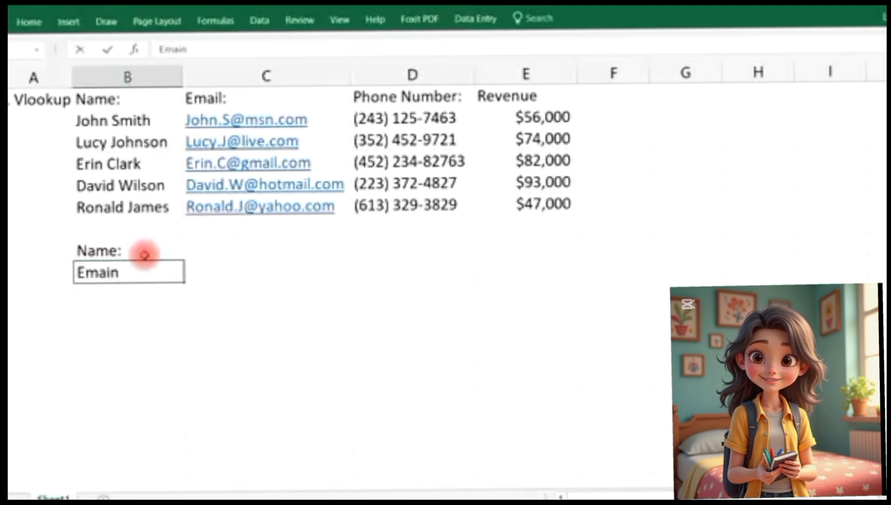
type(":")
key("Return")
type("Phone:")
key("Return")
type("Revenue:")
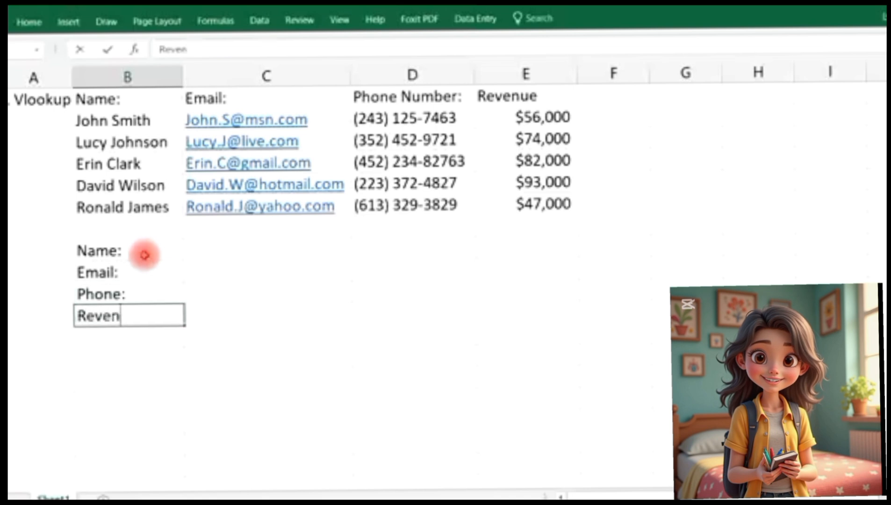
key("Tab")
key("Up")
key("Up")
key("Up")
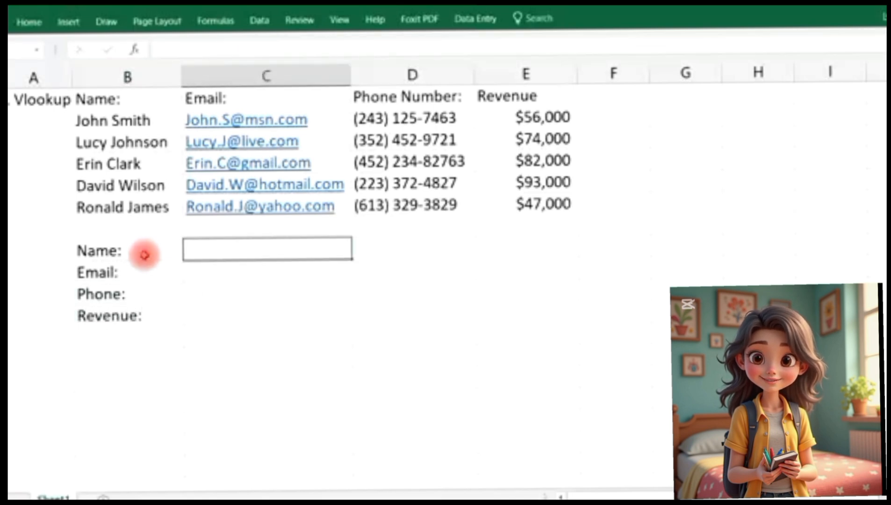
type("John Smith")
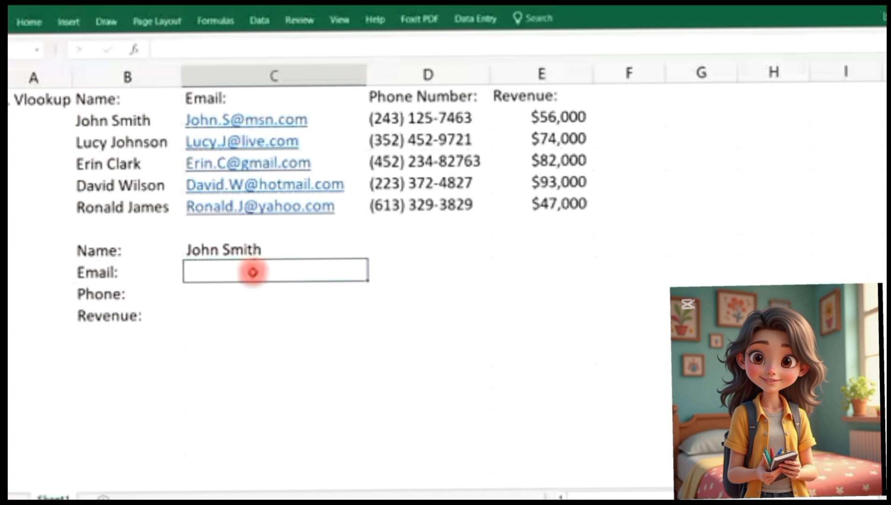
Enter =VLOOKUP(C8,B2:E6,2,FALSE) in the cell beside Email:
double_click(253, 272)
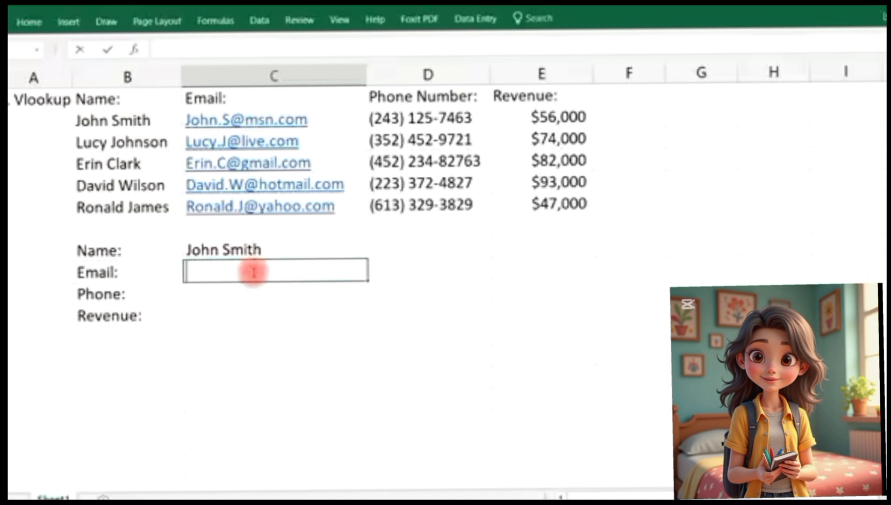
type("=vlookup(")
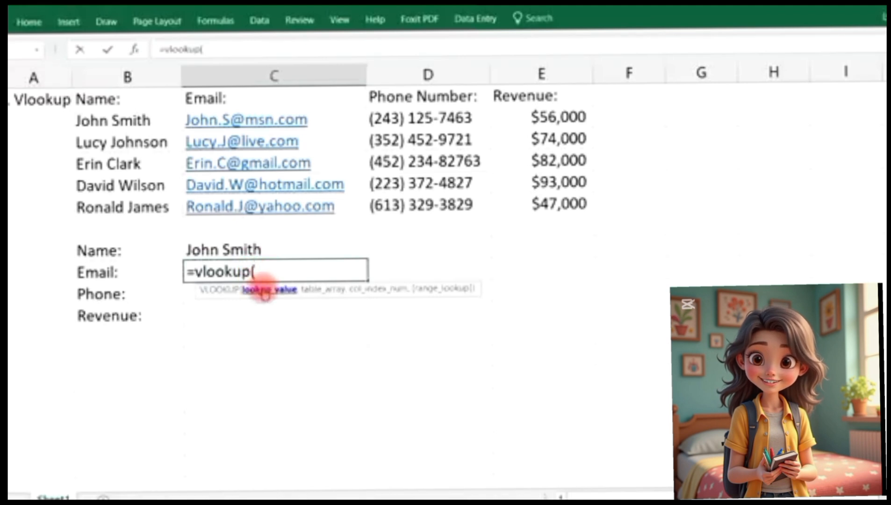
left_click(258, 244)
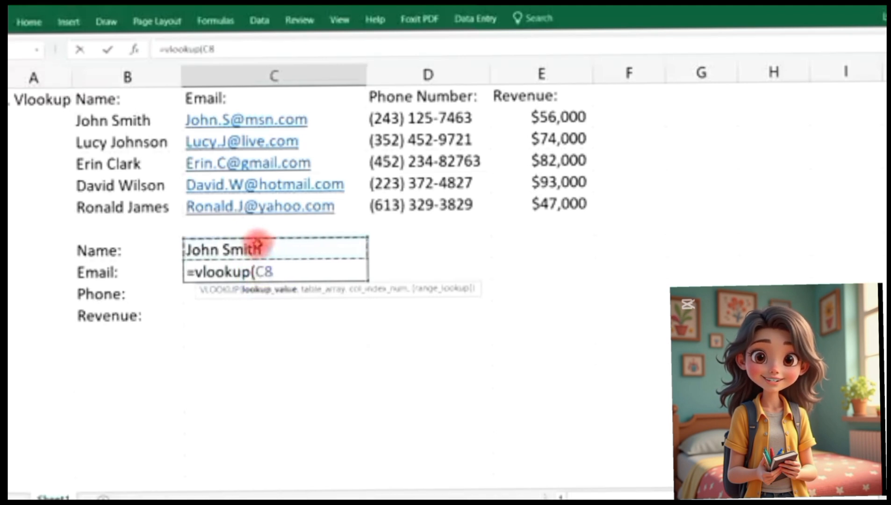
type(",")
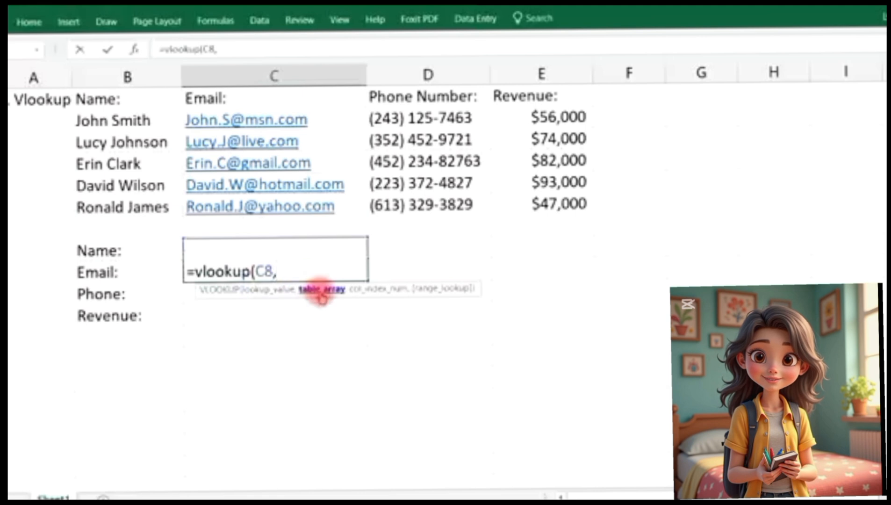
left_click_drag(127, 126, 510, 202)
type(",2")
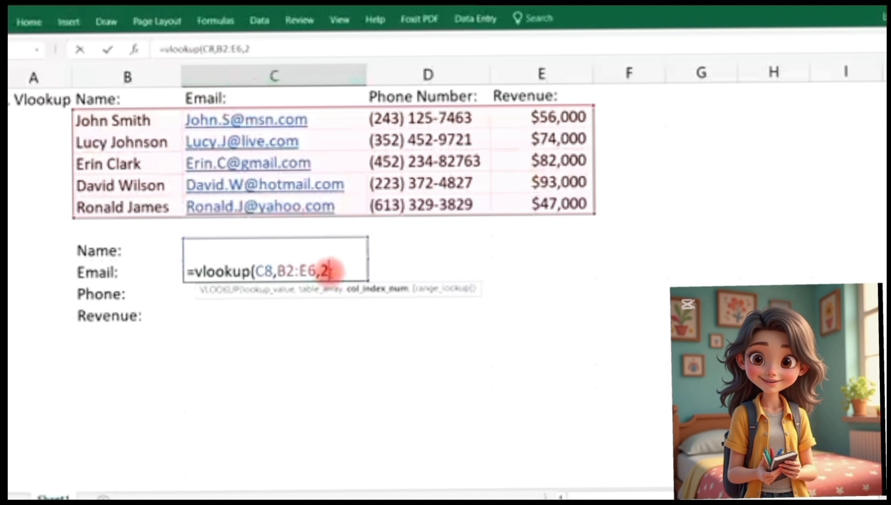
type(",")
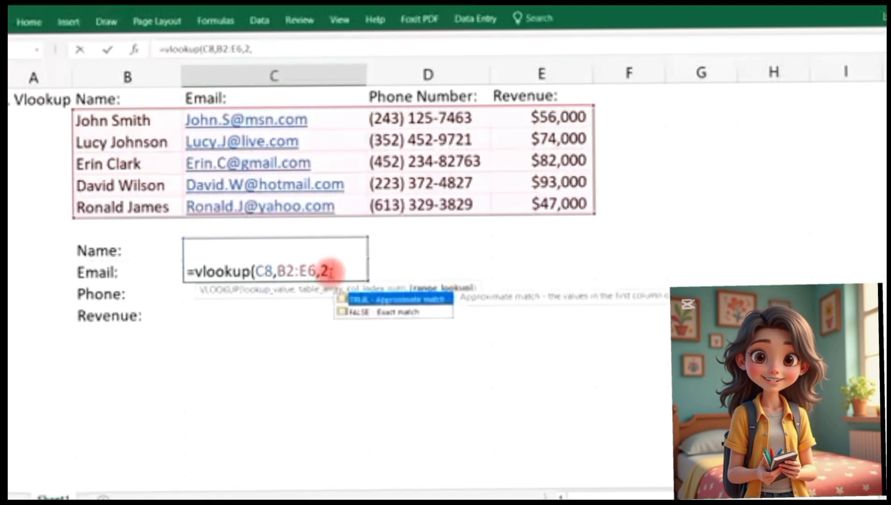
type("f")
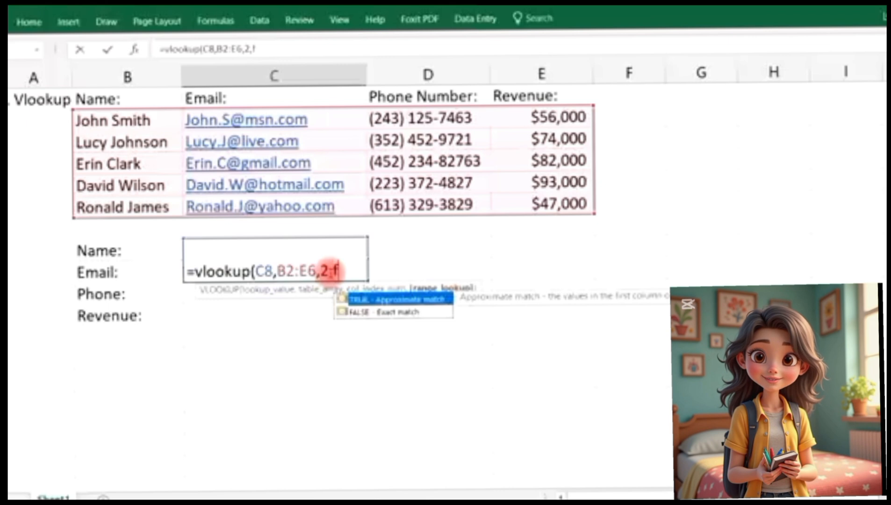
type("alse")
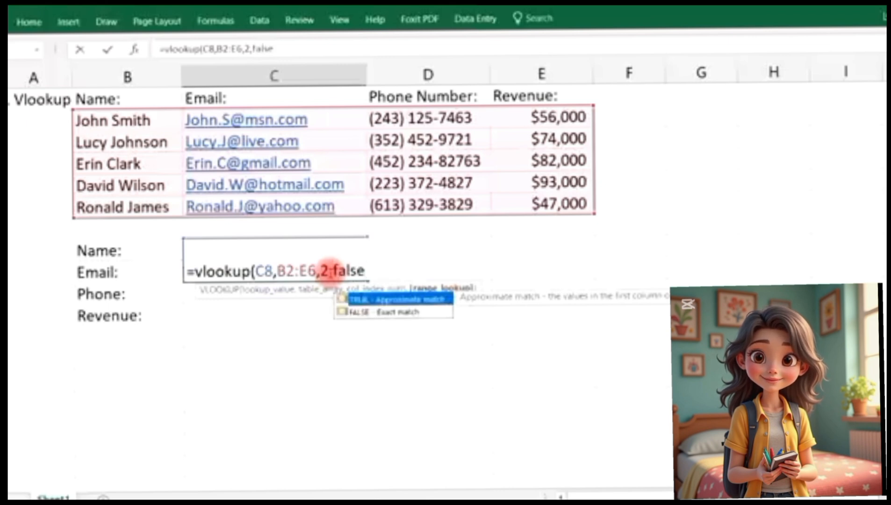
type(")")
key("Return")
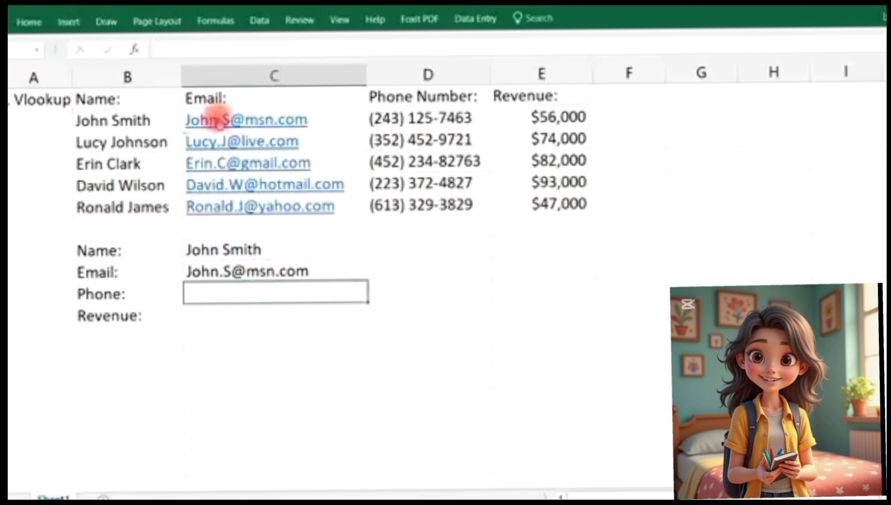
Replace the lookup name in C8 with the second customer's name to refresh the Email result
left_click(218, 117)
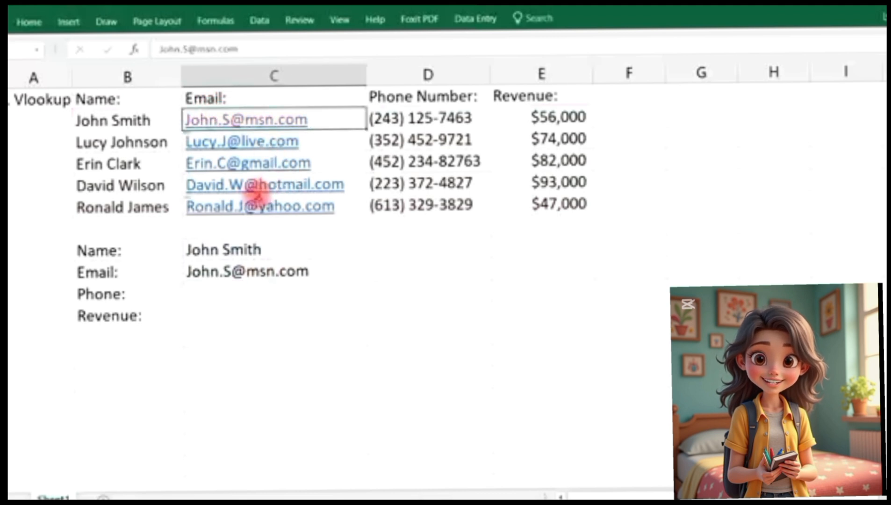
left_click(238, 249)
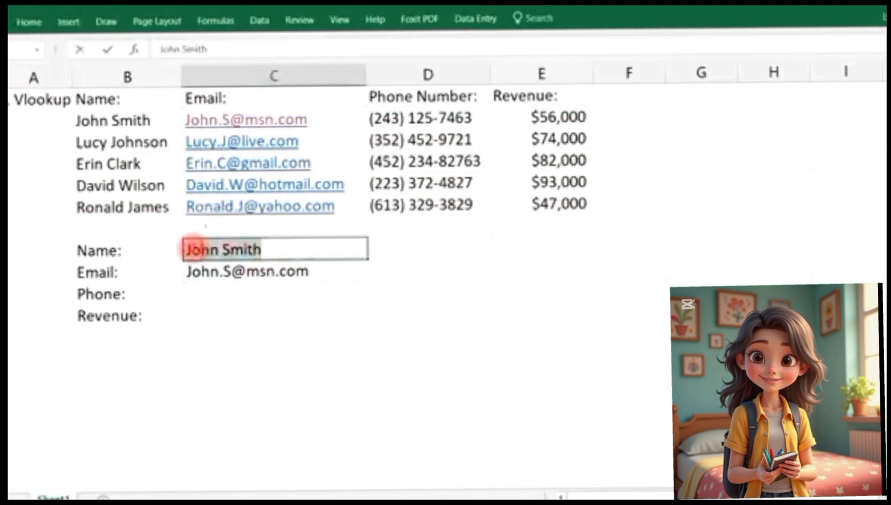
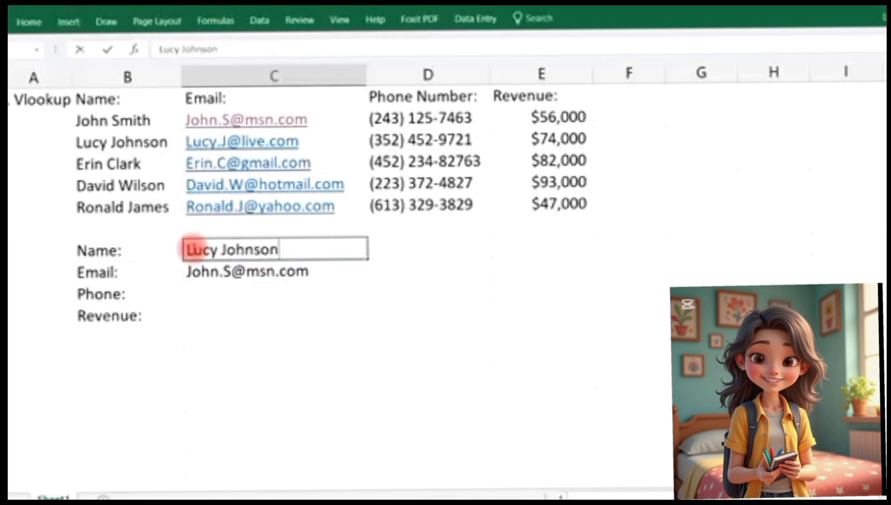
key("Return")
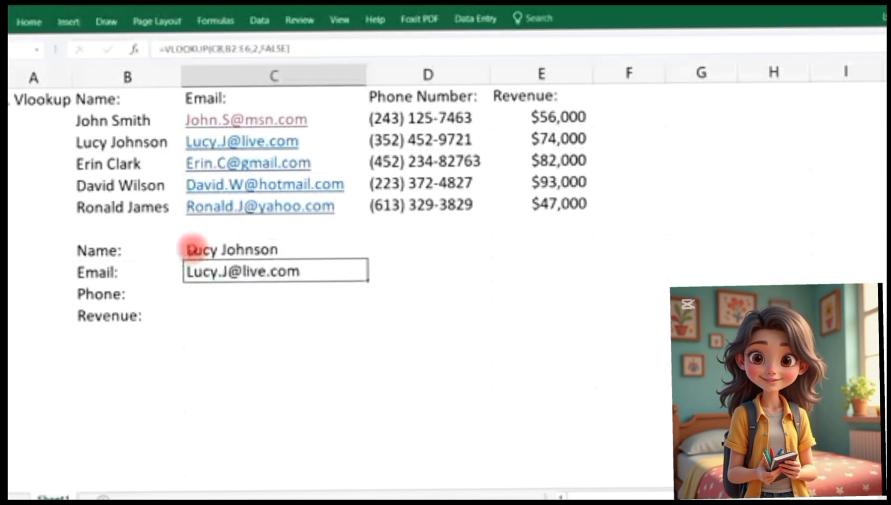
Enter =VLOOKUP(C8,B2:E6,3,FALSE) in the Phone result cell, choosing FALSE from autocomplete
left_click(229, 293)
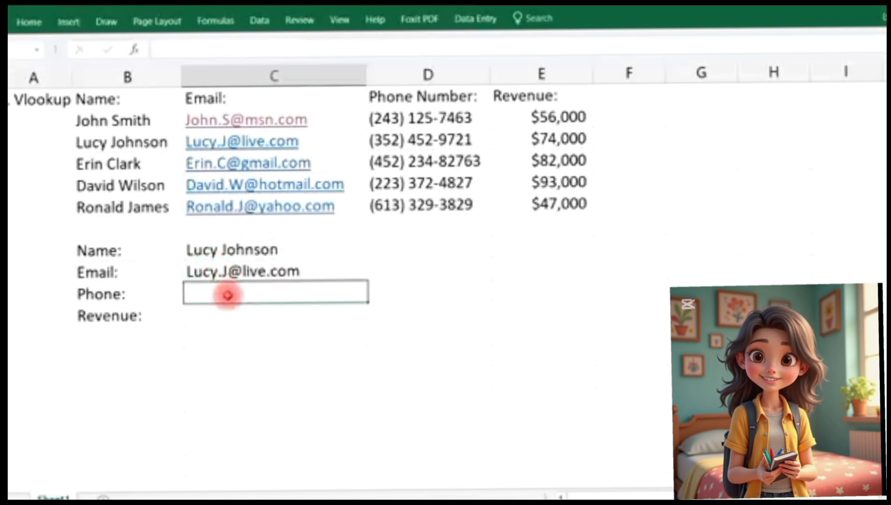
type("=vlooku")
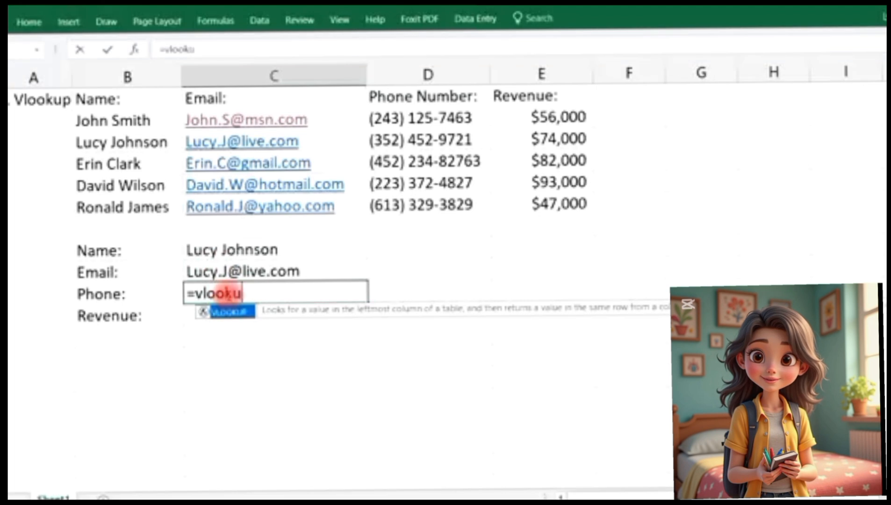
type("p(")
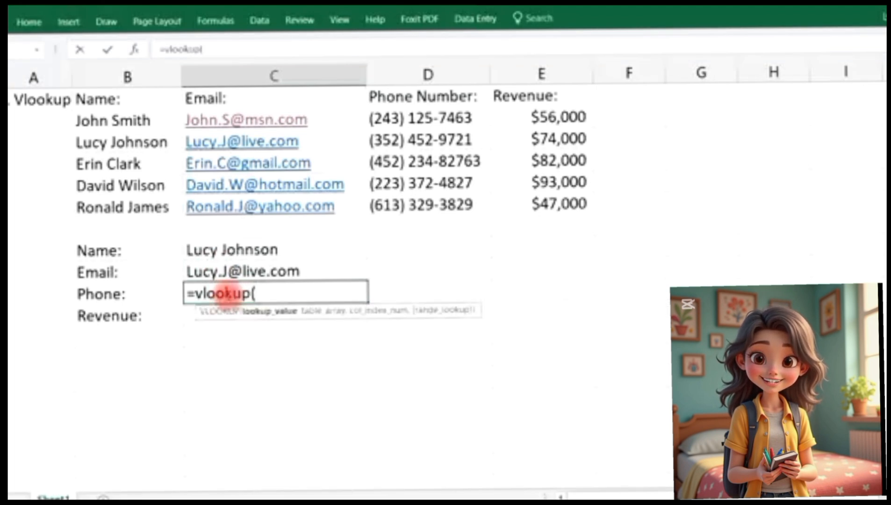
left_click(278, 249)
type(",")
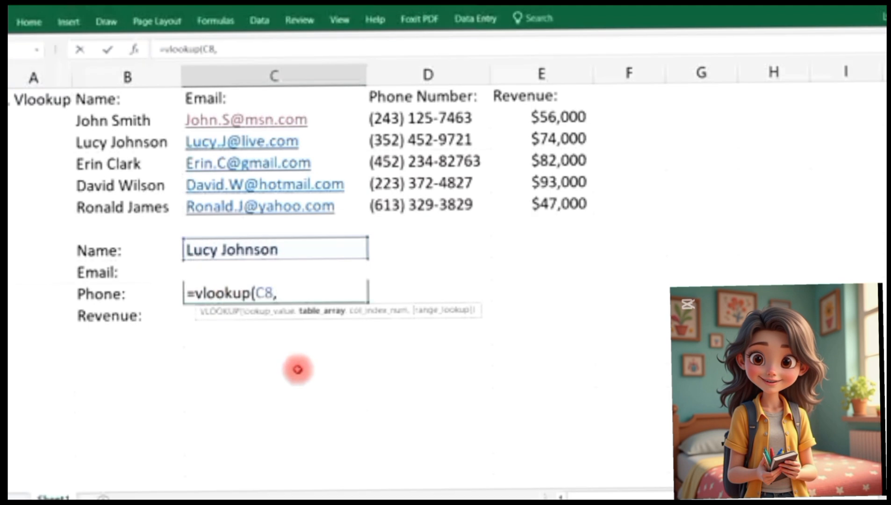
left_click_drag(140, 124, 529, 196)
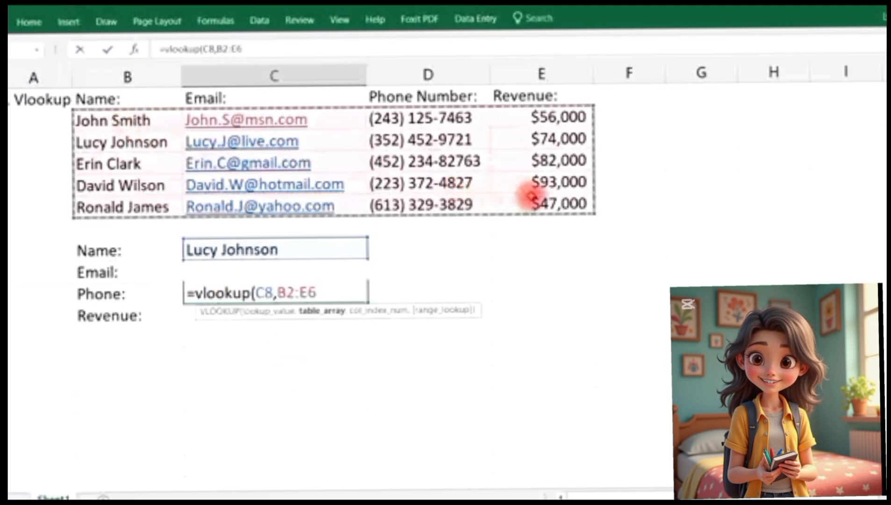
type(",")
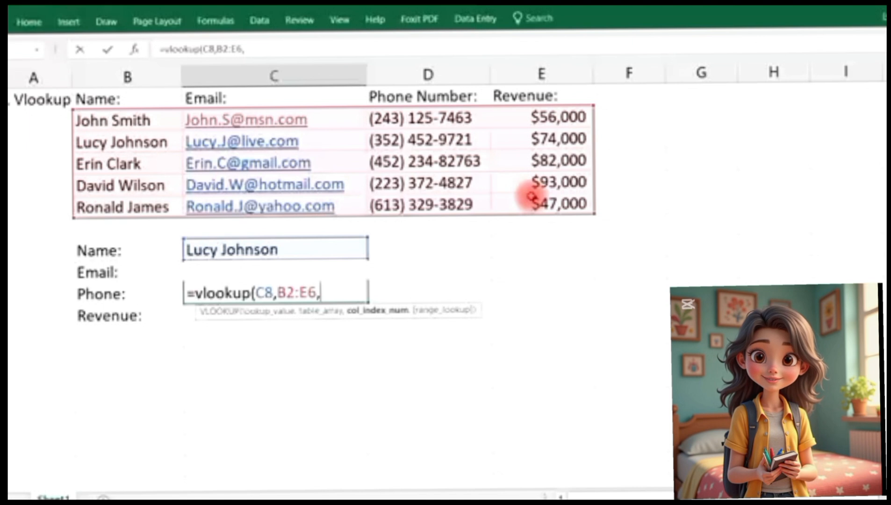
type("3")
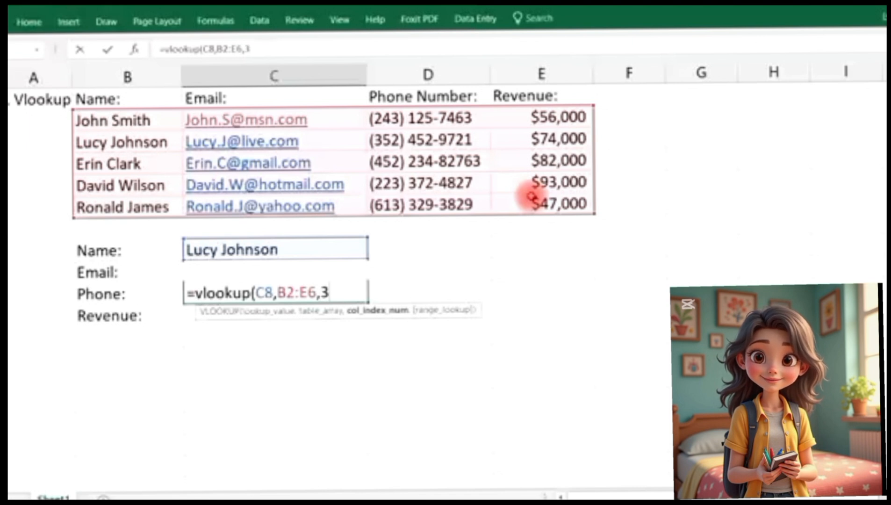
type(",")
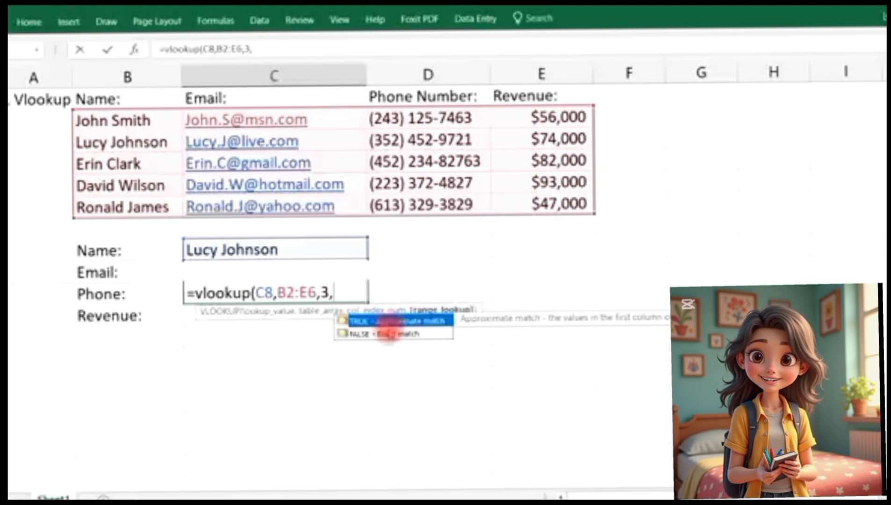
left_click(383, 333)
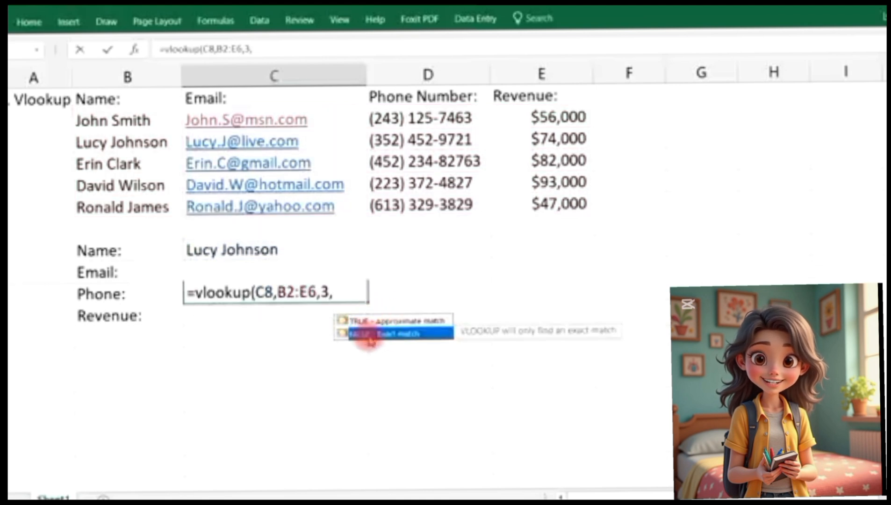
key("Tab")
key("Return")
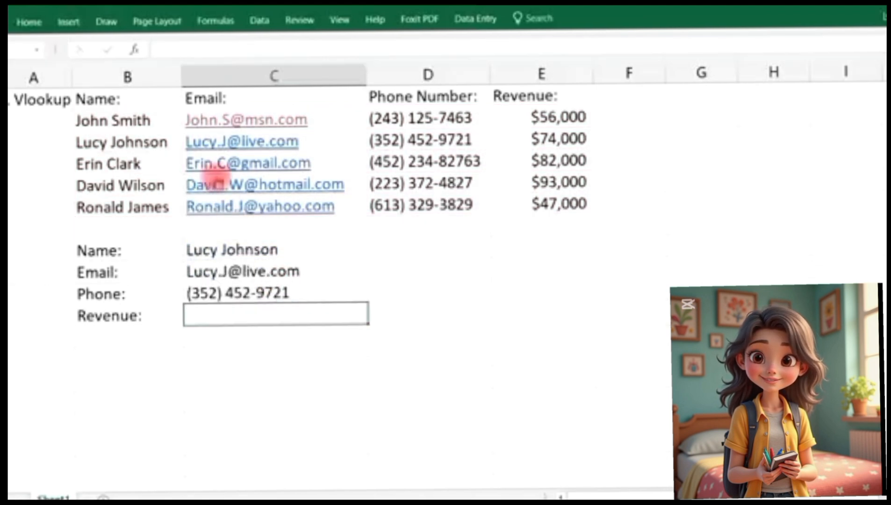
Enter =VLOOKUP(C8,B2:E6,4,FALSE) in the Revenue result cell so it returns 74000
left_click(408, 140)
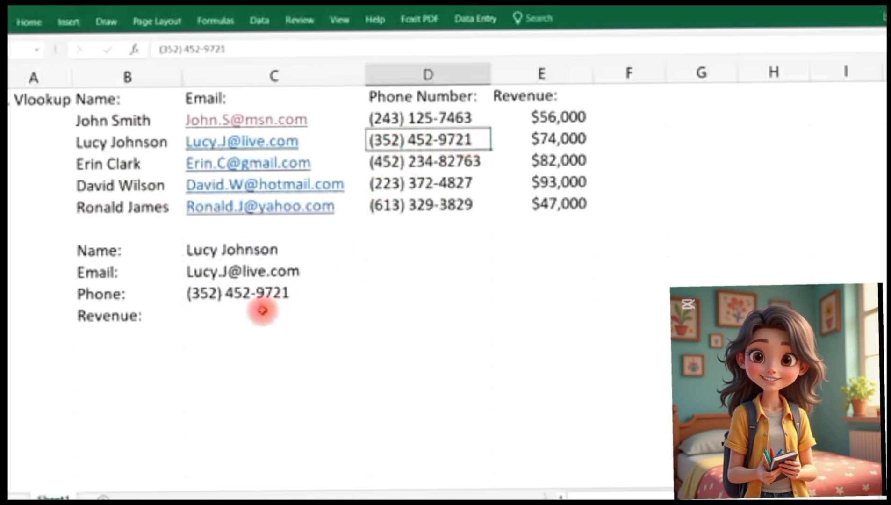
left_click(263, 310)
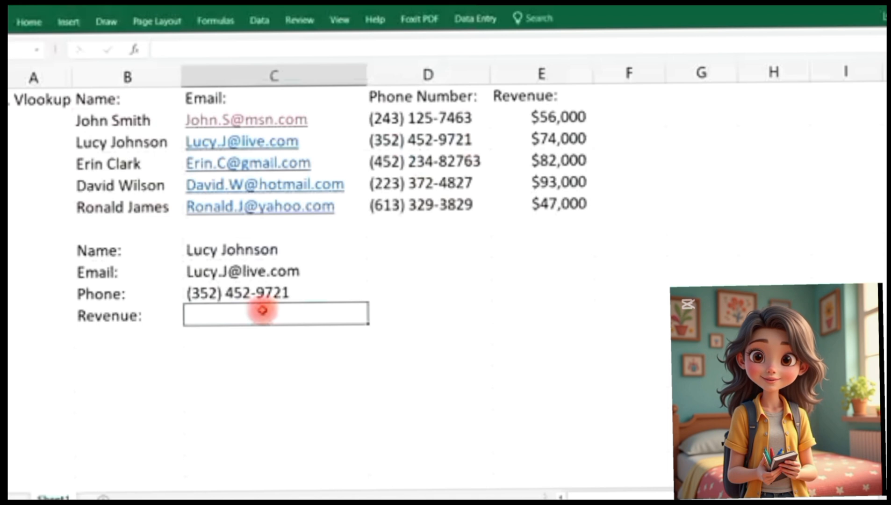
type("=vlooku")
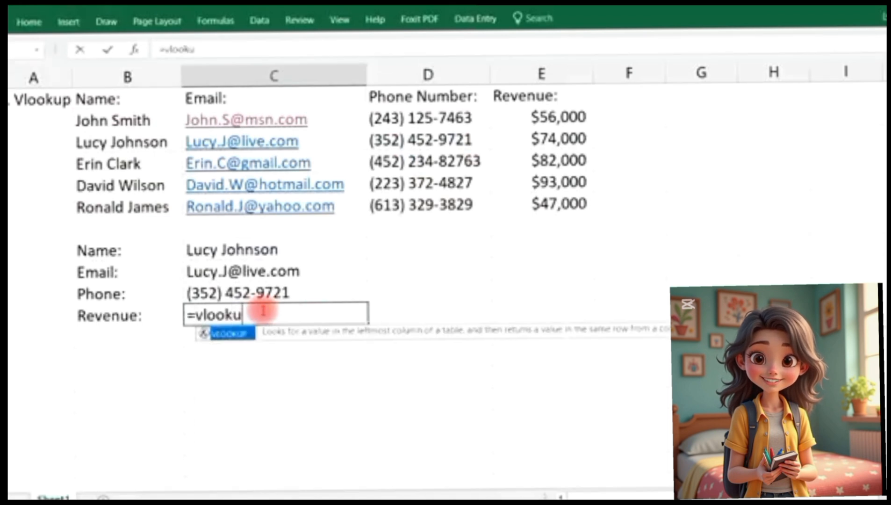
type("p(")
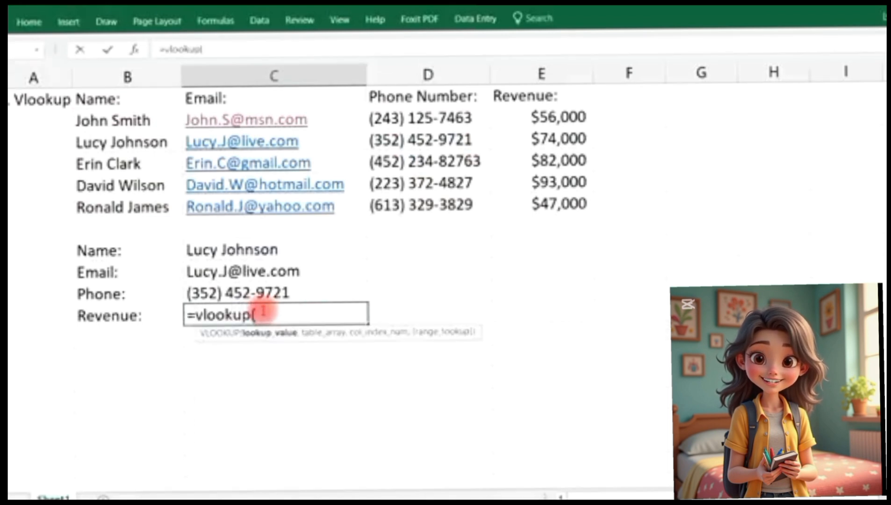
left_click(265, 251)
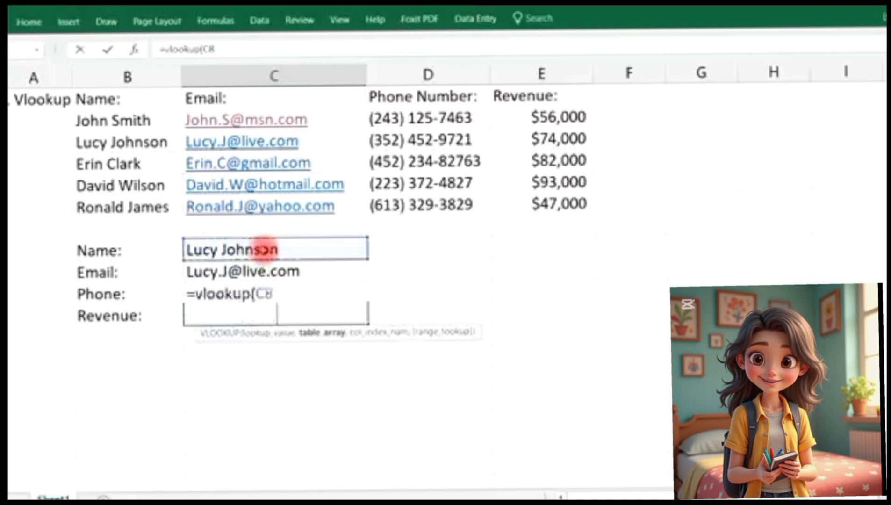
type(",")
left_click_drag(133, 121, 545, 213)
type(",")
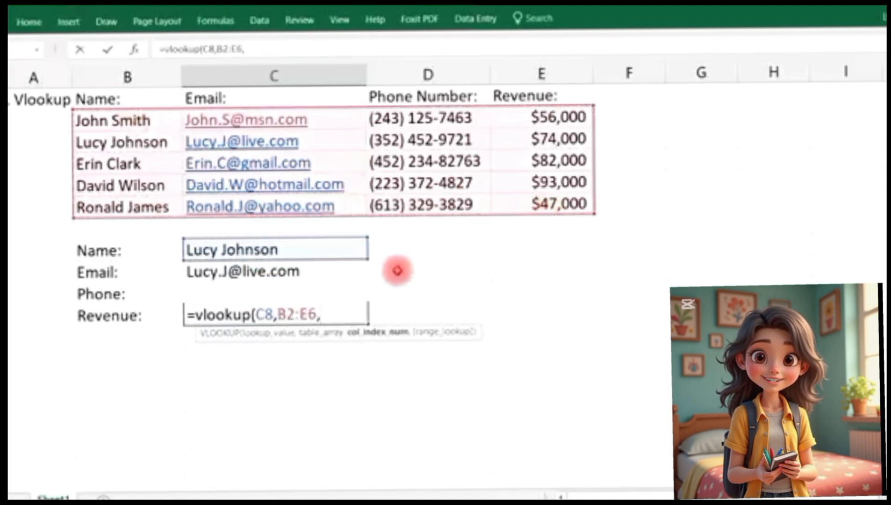
type("4,")
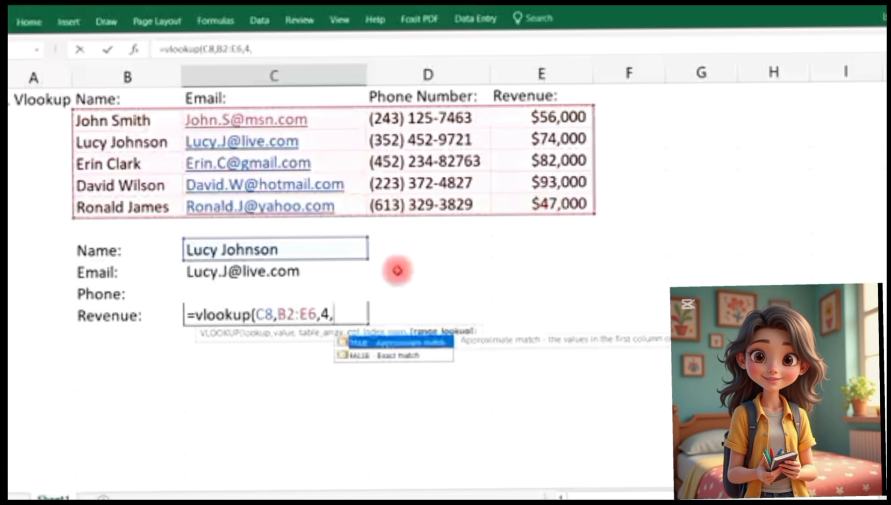
type("false")
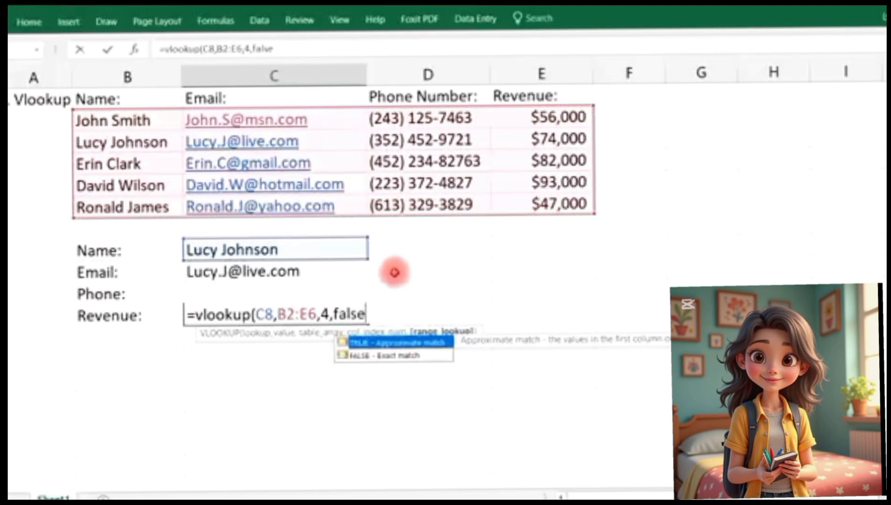
type(")")
key("Return")
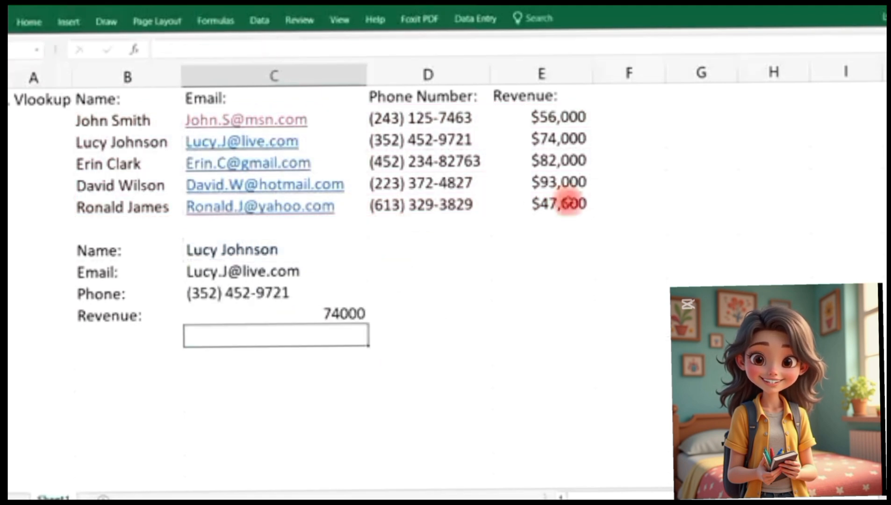
Format the Revenue result as Currency with 0 decimal places so it shows $74,000
left_click(570, 139)
right_click(361, 314)
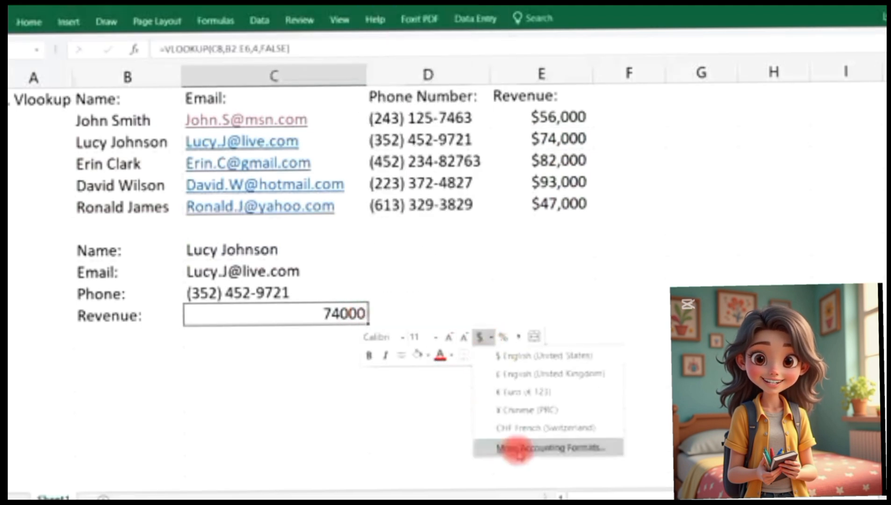
left_click(518, 449)
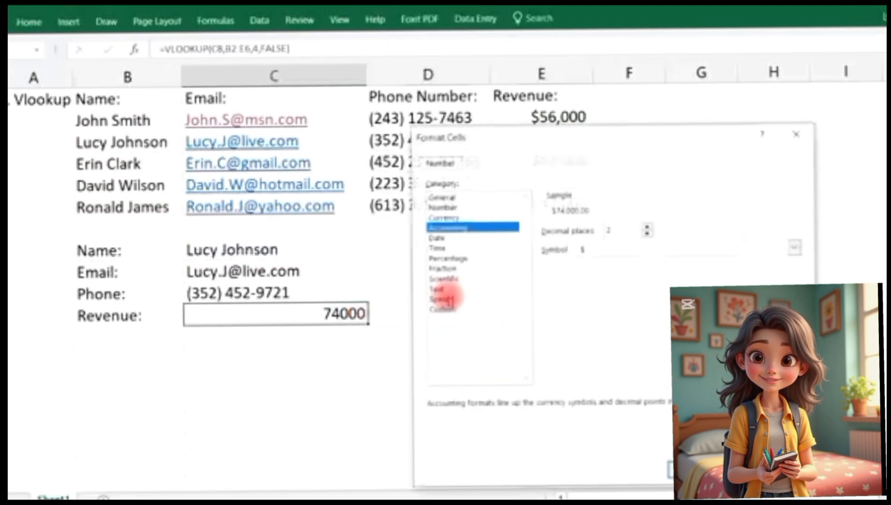
left_click(460, 216)
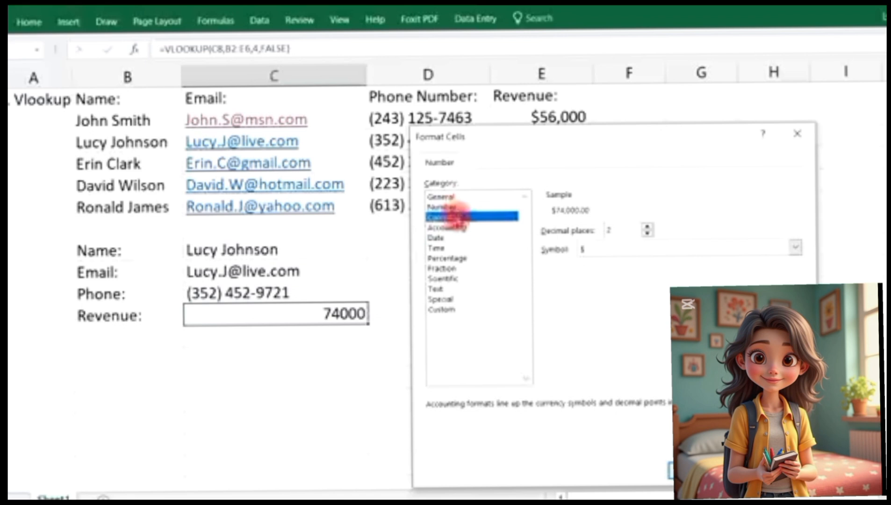
left_click(648, 232)
left_click(693, 470)
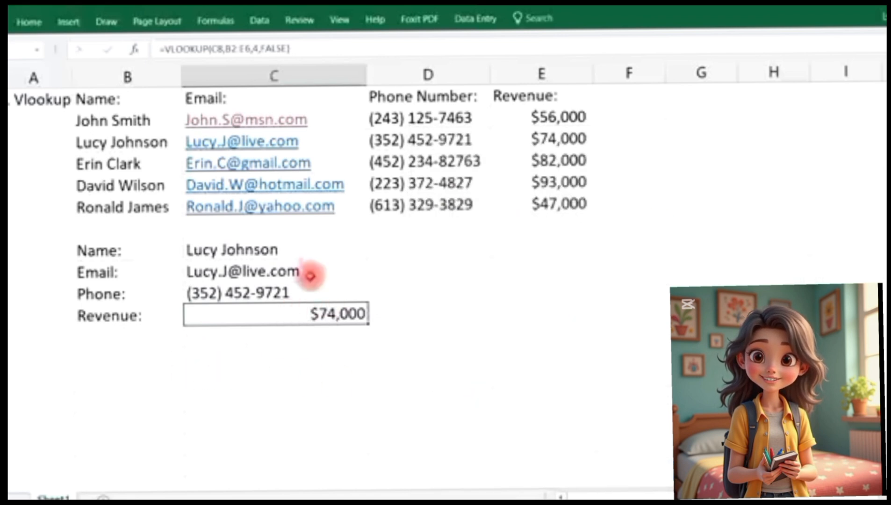
left_click(285, 249)
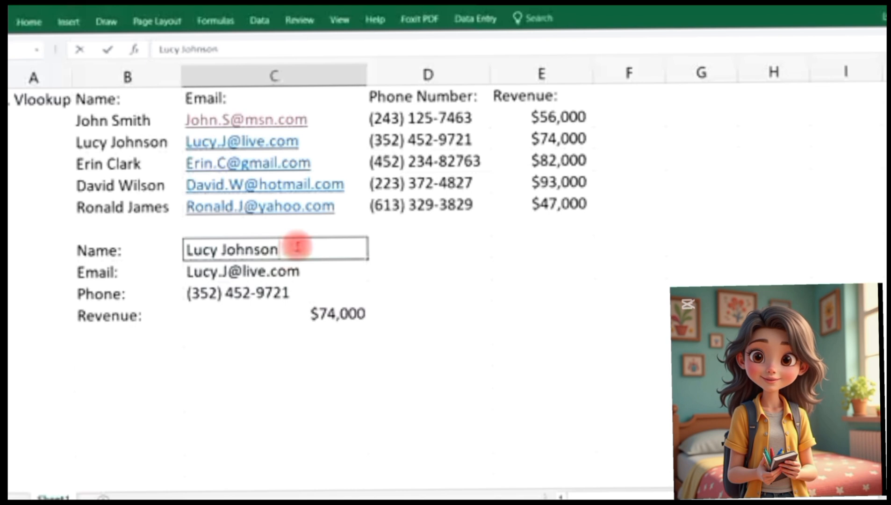
Look up the third customer in C8, showing $82,000 revenue, and type '10. Drop Down List' in A1
left_click_drag(297, 245, 194, 248)
key("Return")
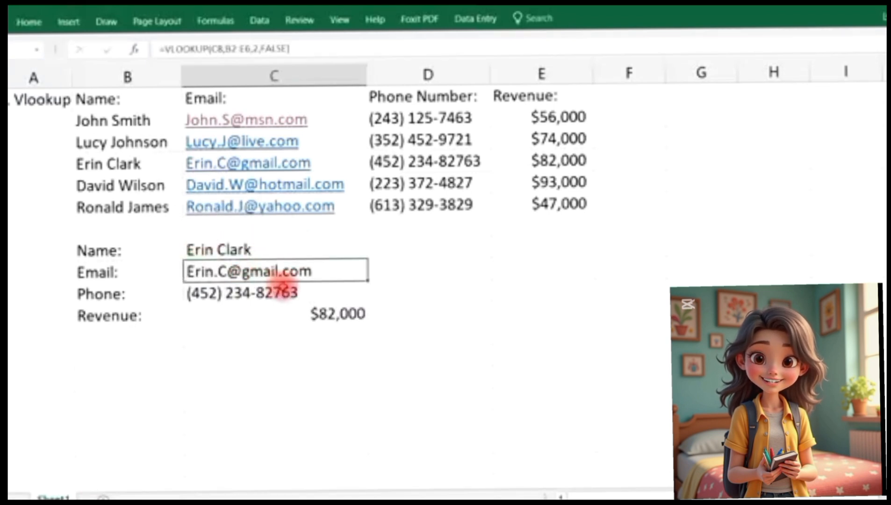
left_click(406, 163)
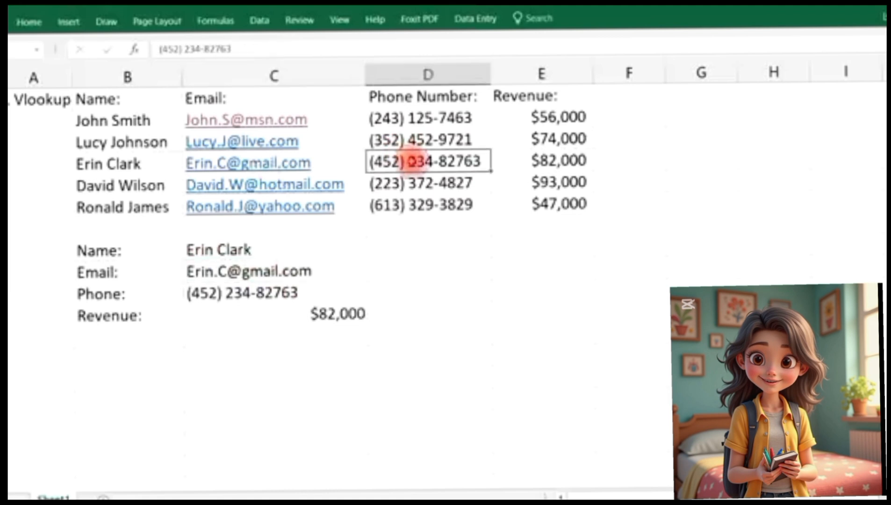
left_click(561, 162)
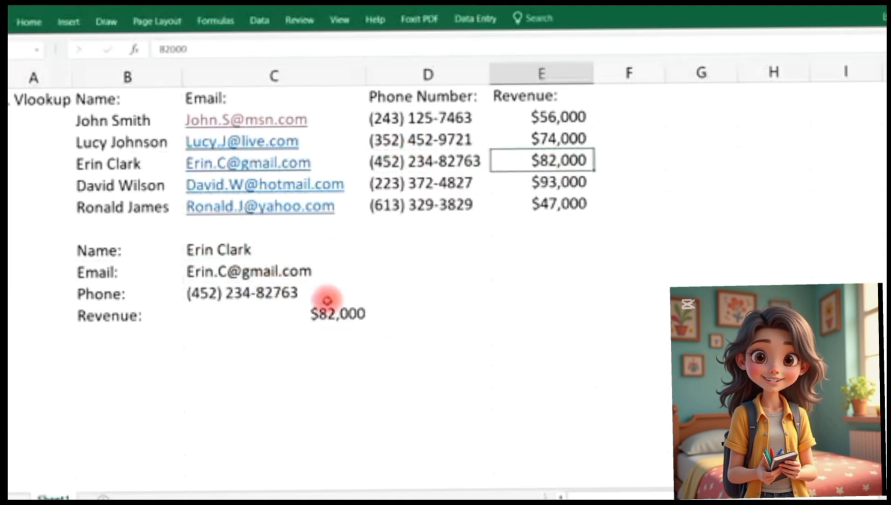
left_click(61, 99)
type("10. Drop")
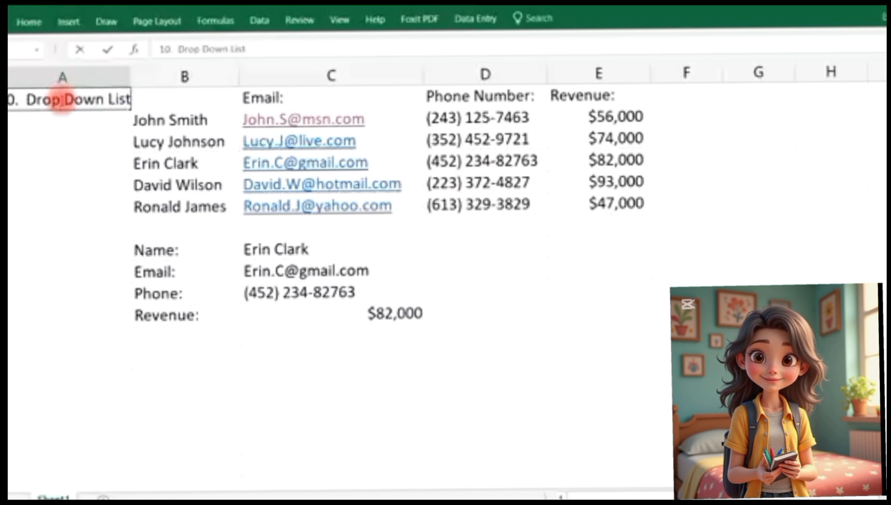
type(" Down List")
Commit the '10. Drop Down List' heading in A1 and widen column A to fit it
key("Return")
left_click_drag(130, 75, 141, 74)
left_click(417, 251)
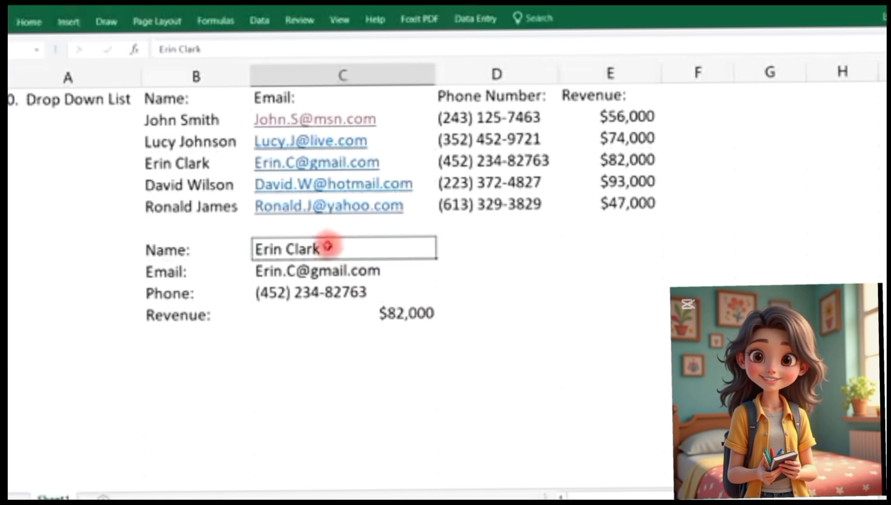
Give the Name lookup cell List data validation sourced from $B$2:$B$6, the five customer names
left_click(259, 21)
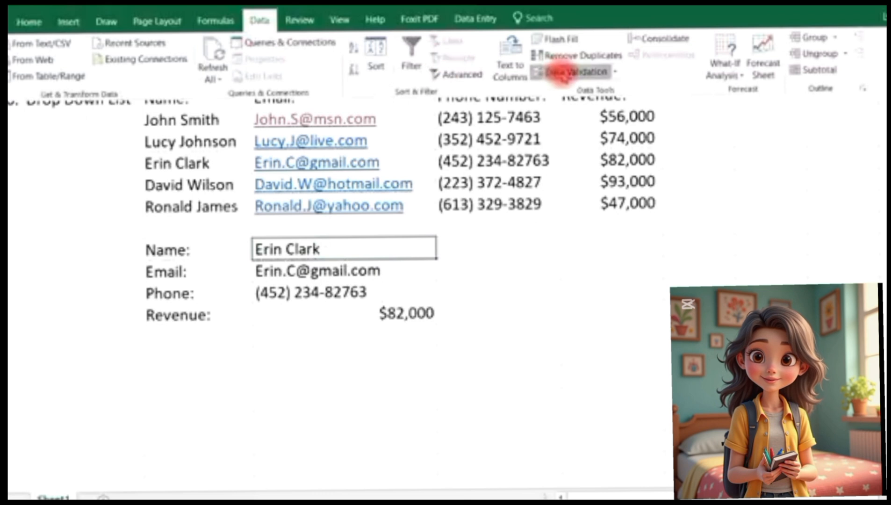
left_click(559, 71)
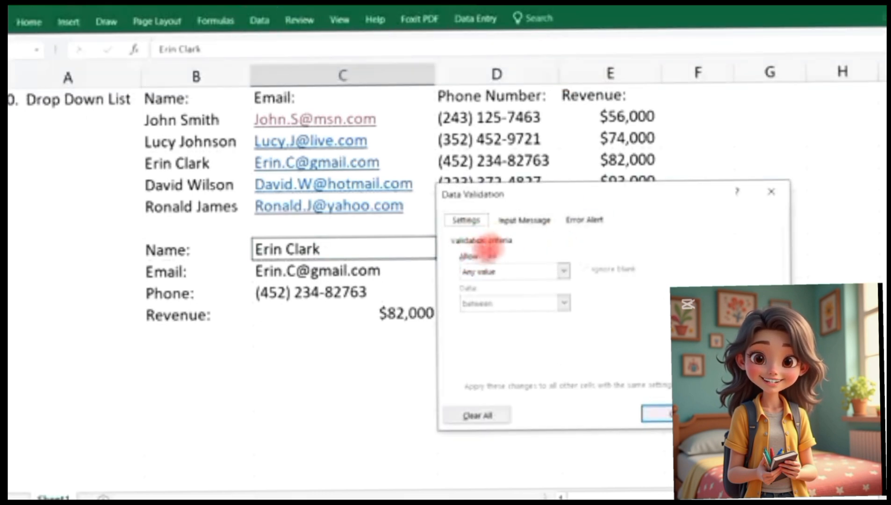
left_click(565, 271)
left_click(542, 313)
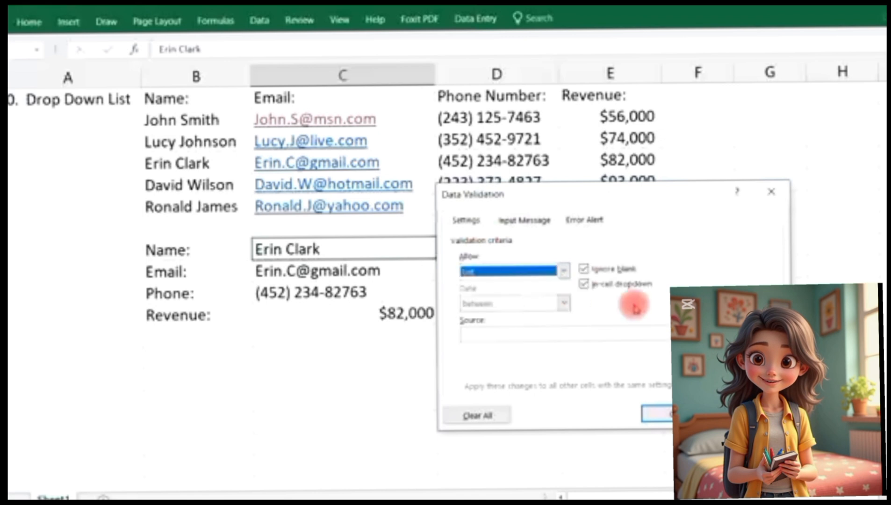
left_click(564, 335)
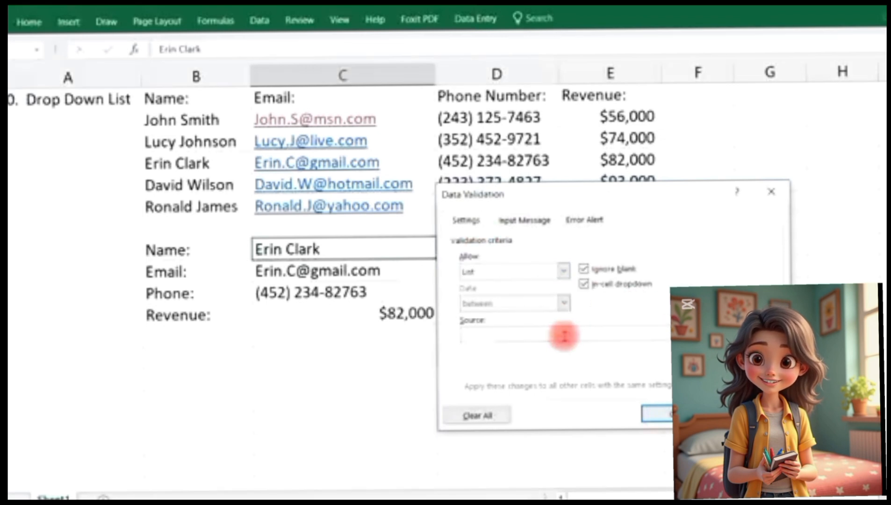
left_click(677, 335)
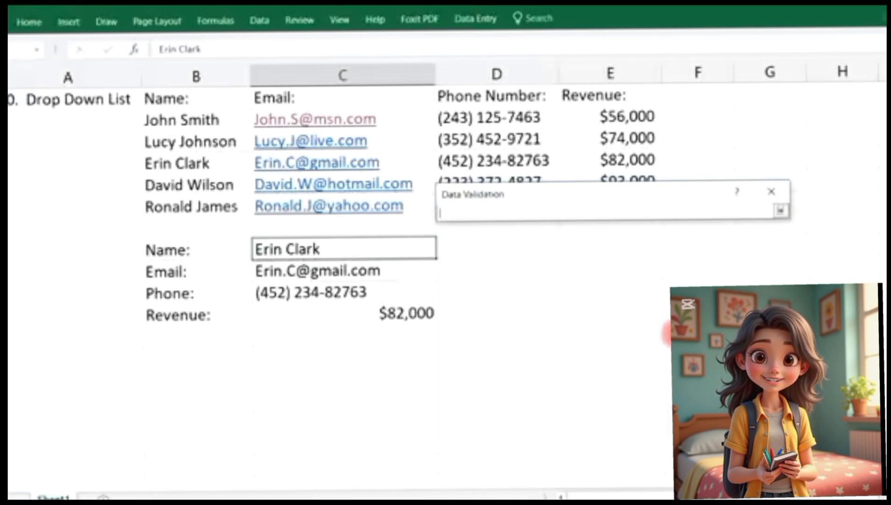
left_click_drag(215, 126, 217, 207)
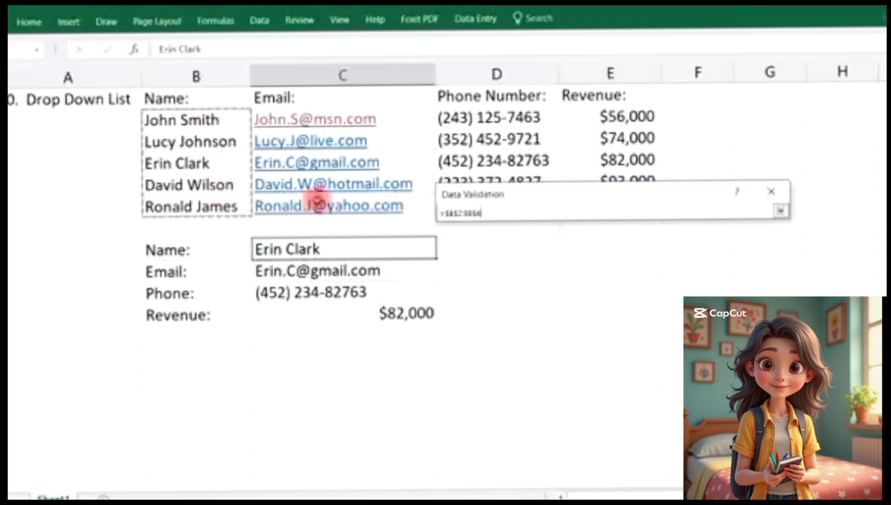
left_click(781, 211)
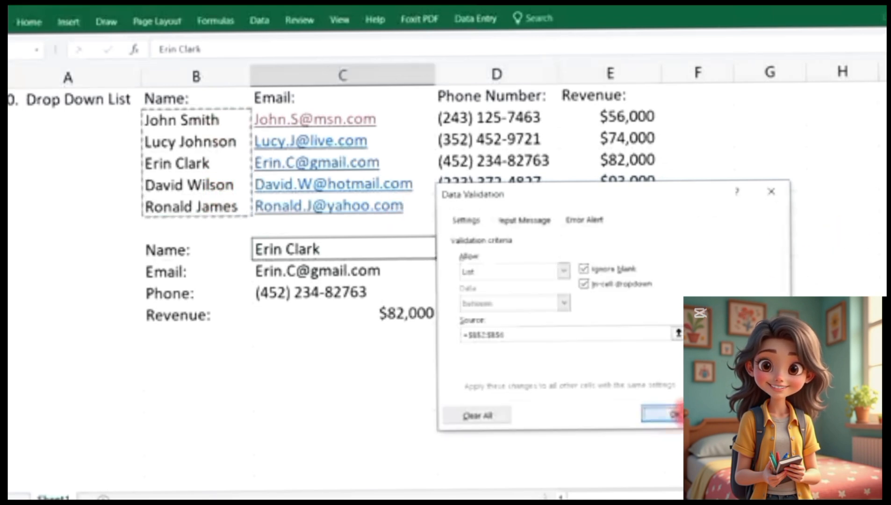
left_click(661, 414)
Pick the first four customers from the Name drop-down in turn to check the lookups update
left_click(444, 253)
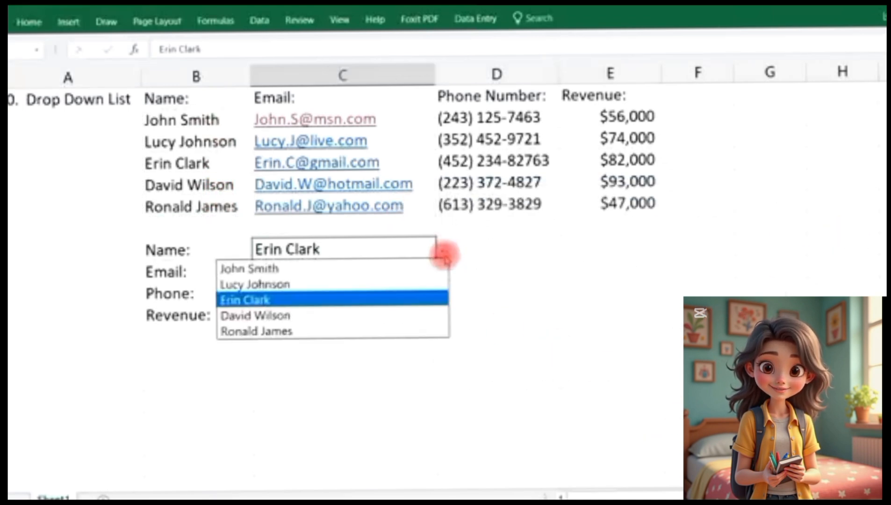
left_click(432, 267)
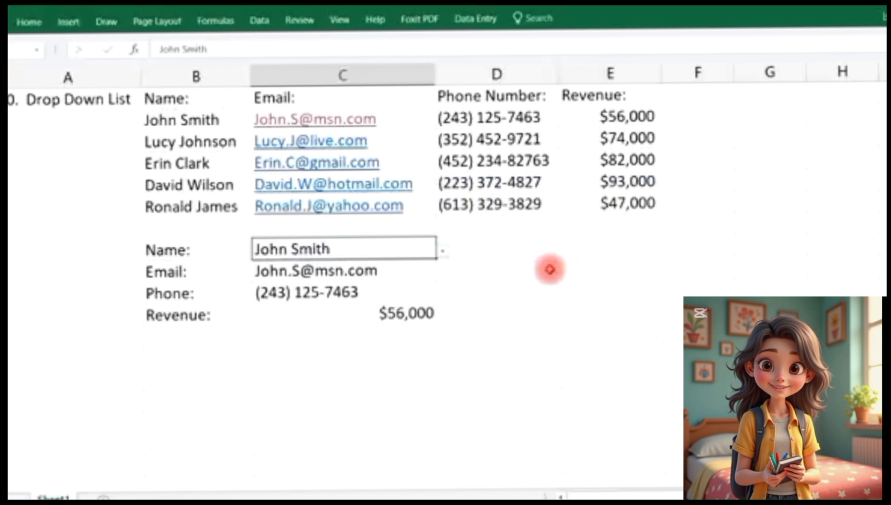
left_click(443, 251)
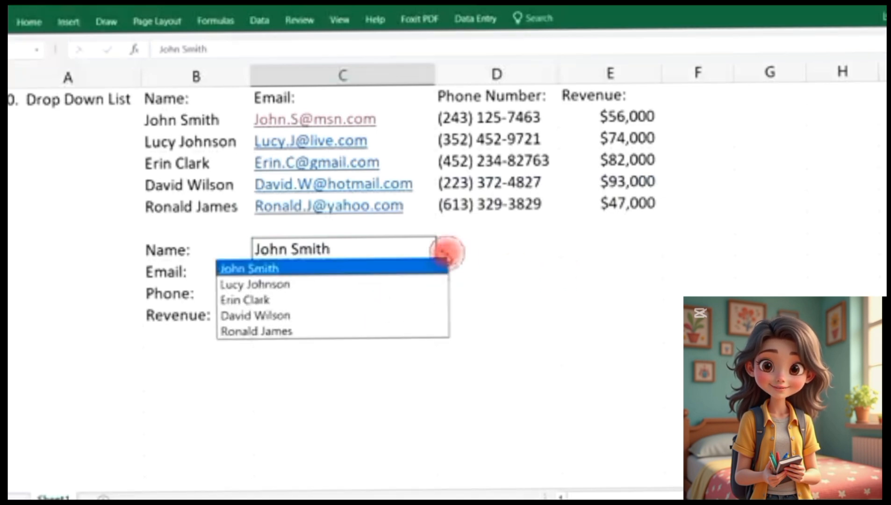
left_click(408, 283)
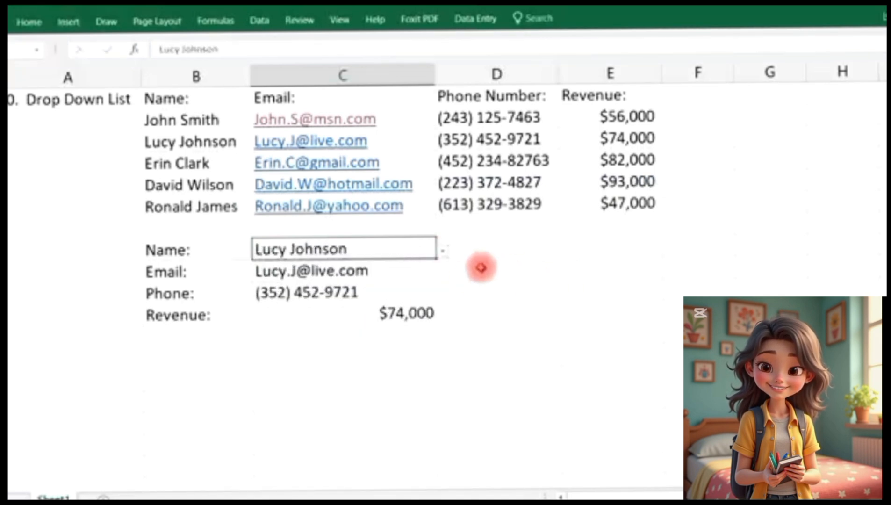
left_click(440, 249)
left_click(395, 298)
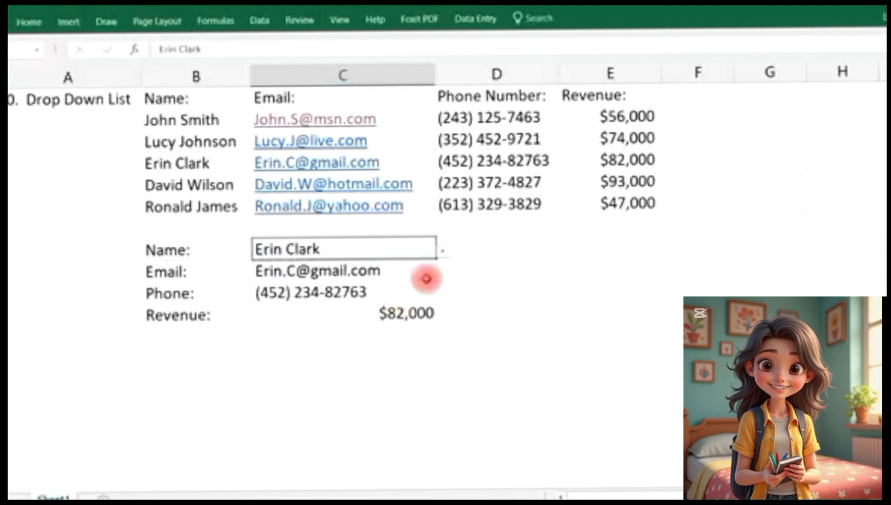
left_click(445, 253)
left_click(408, 310)
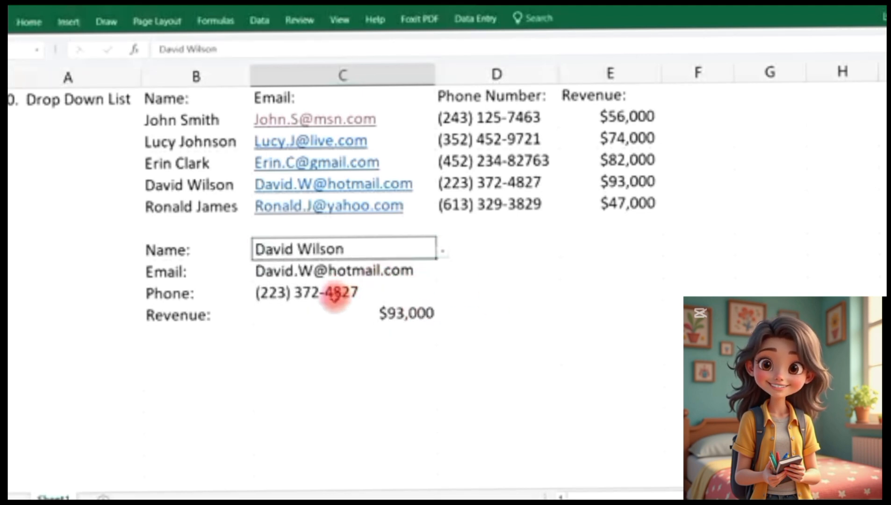
Select the fifth customer so the $47,000 revenue shows, then return to cell A1
left_click(445, 253)
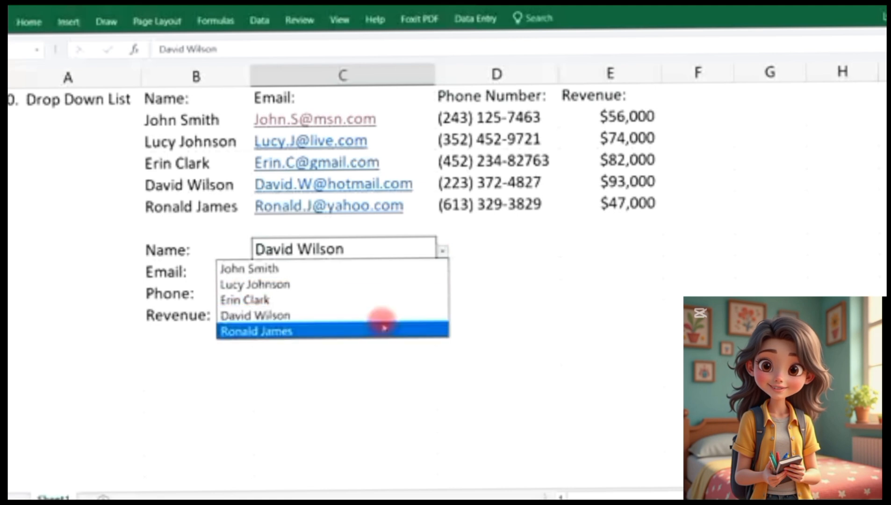
left_click(380, 328)
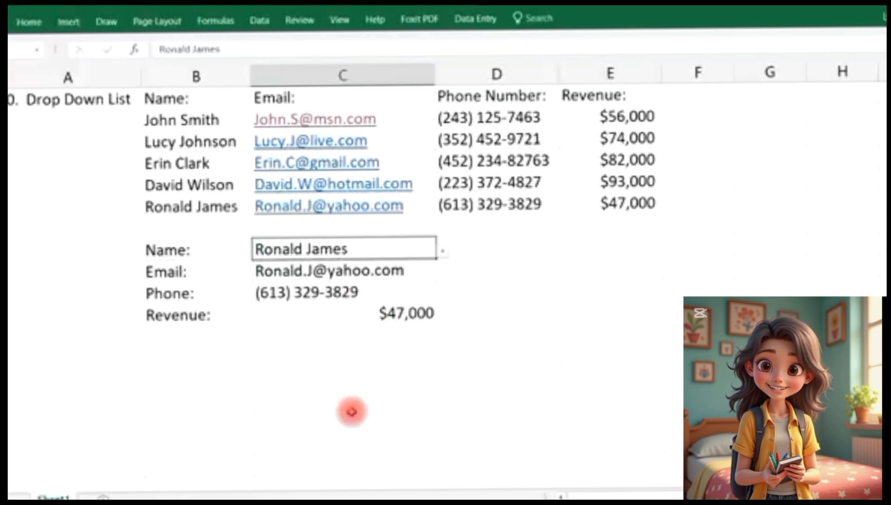
left_click(96, 101)
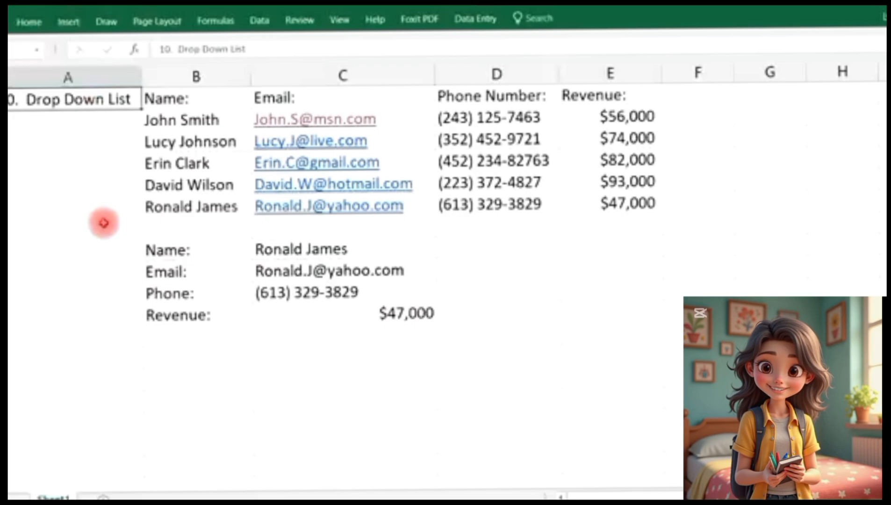